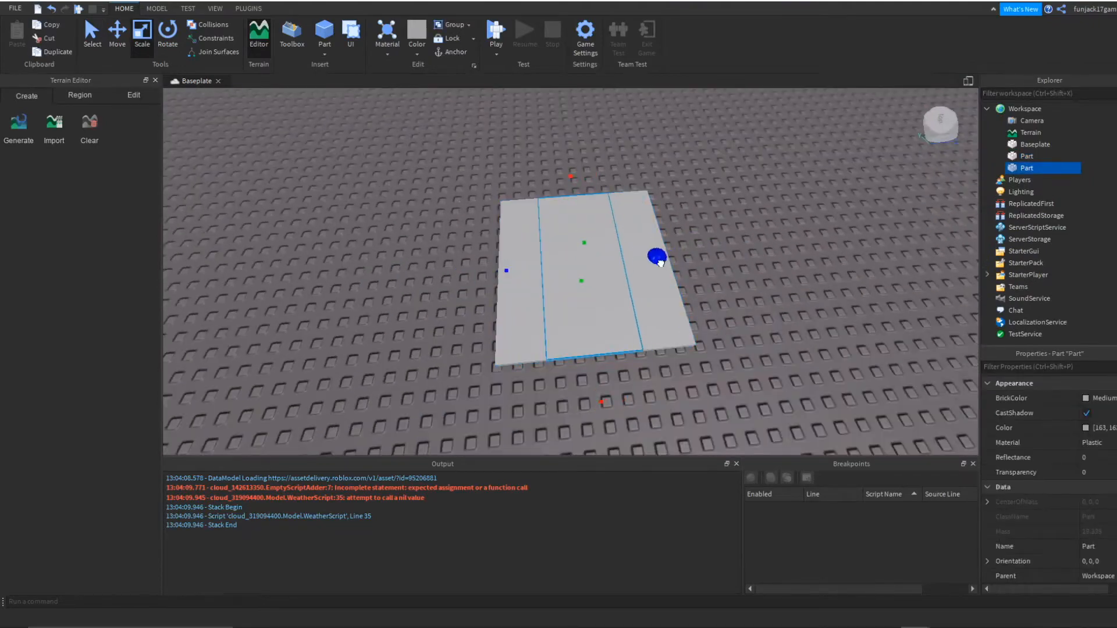
Step: Shrink the upper part to a small square within the base plate, raise it slightly and stretch it upward into a block
drag(463, 231, 472, 232)
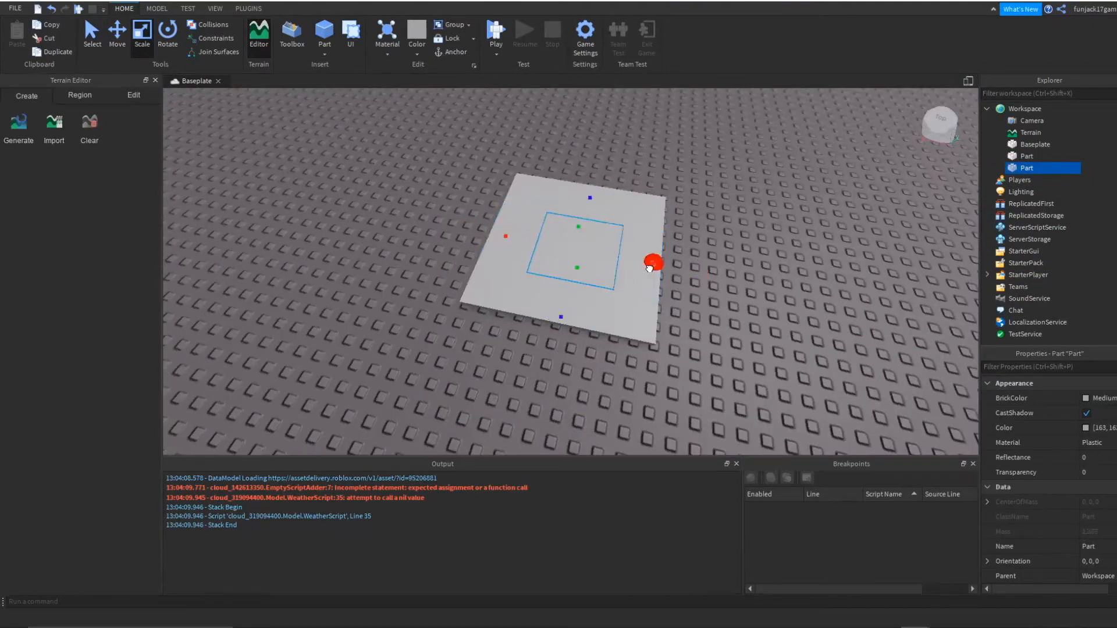
drag(650, 269, 632, 266)
right_drag(632, 265, 524, 157)
click(117, 34)
drag(504, 197, 503, 184)
click(142, 36)
drag(513, 230, 511, 147)
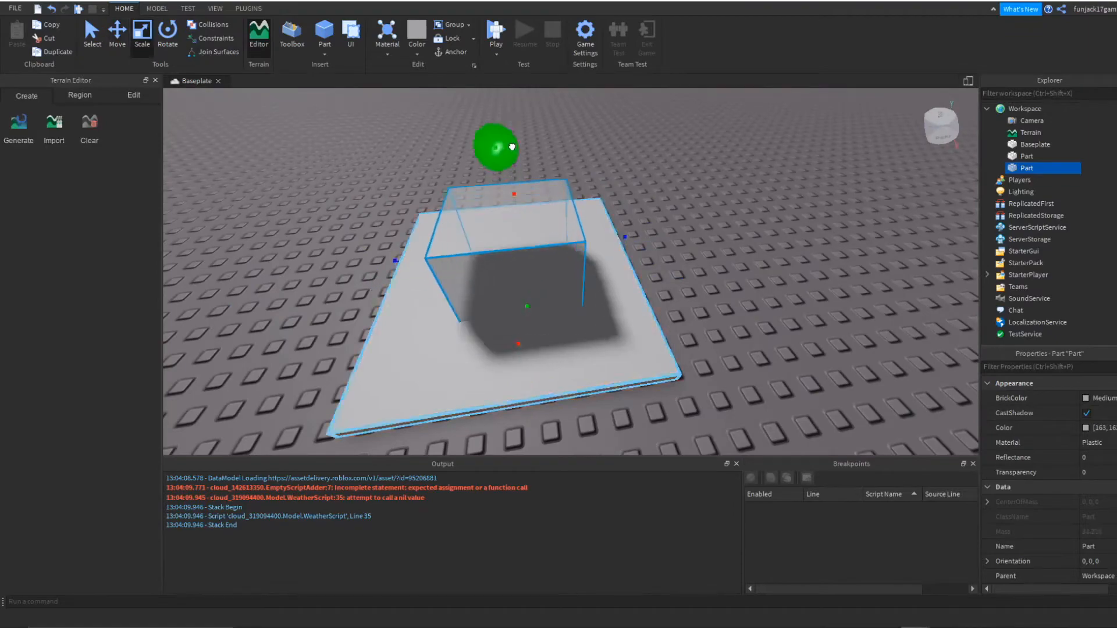
Step: Duplicate the central block as a thin slab on its top face and narrow the slab on two sides
click(631, 262)
right_drag(632, 262, 558, 281)
click(575, 312)
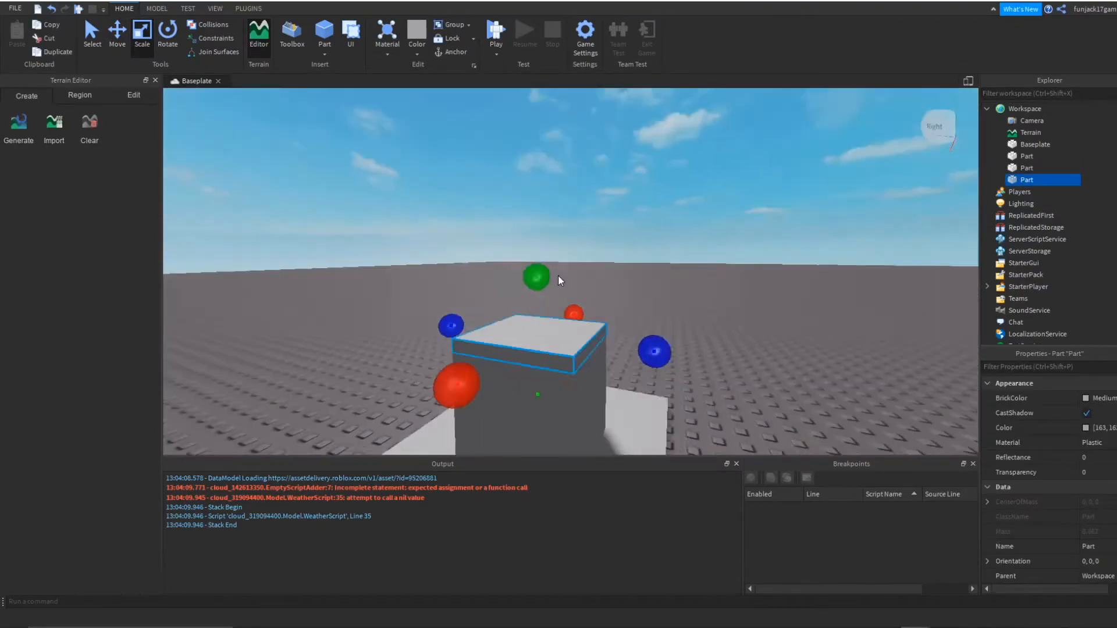
scroll(558, 281, down, 3)
drag(618, 315, 600, 316)
scroll(514, 300, up, 3)
right_drag(514, 300, 524, 329)
scroll(524, 329, down, 3)
drag(616, 302, 604, 303)
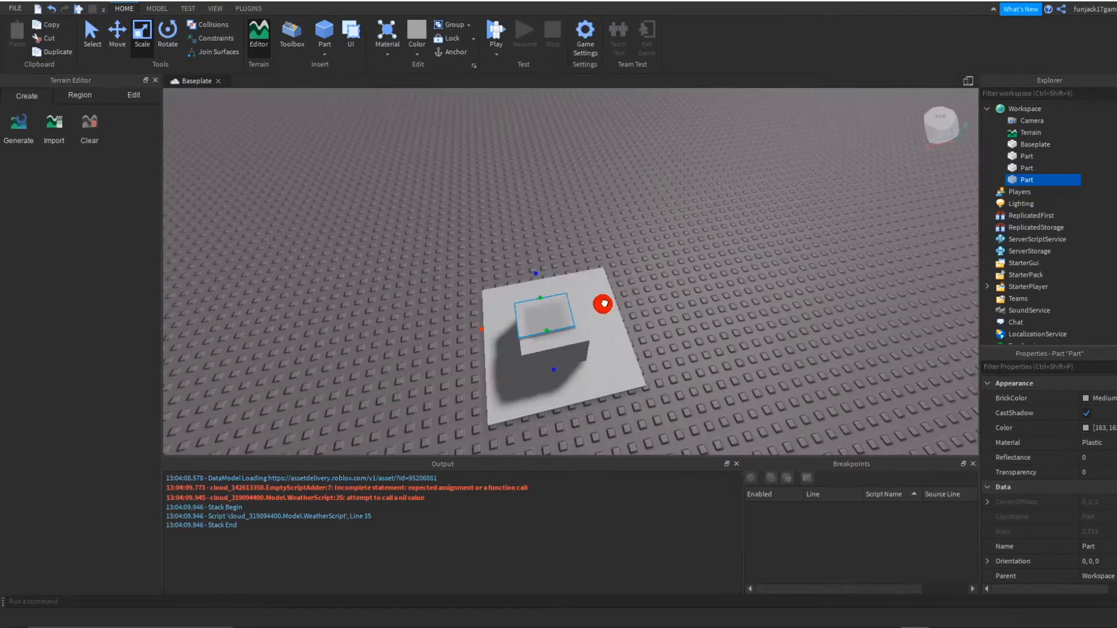
Step: Narrow the slab's remaining side and move it to the middle of the block's top face
right_drag(604, 304, 541, 317)
scroll(541, 317, up, 3)
drag(470, 321, 506, 320)
right_drag(506, 320, 507, 297)
key(ctrl+2)
drag(493, 216, 471, 218)
right_drag(471, 218, 582, 227)
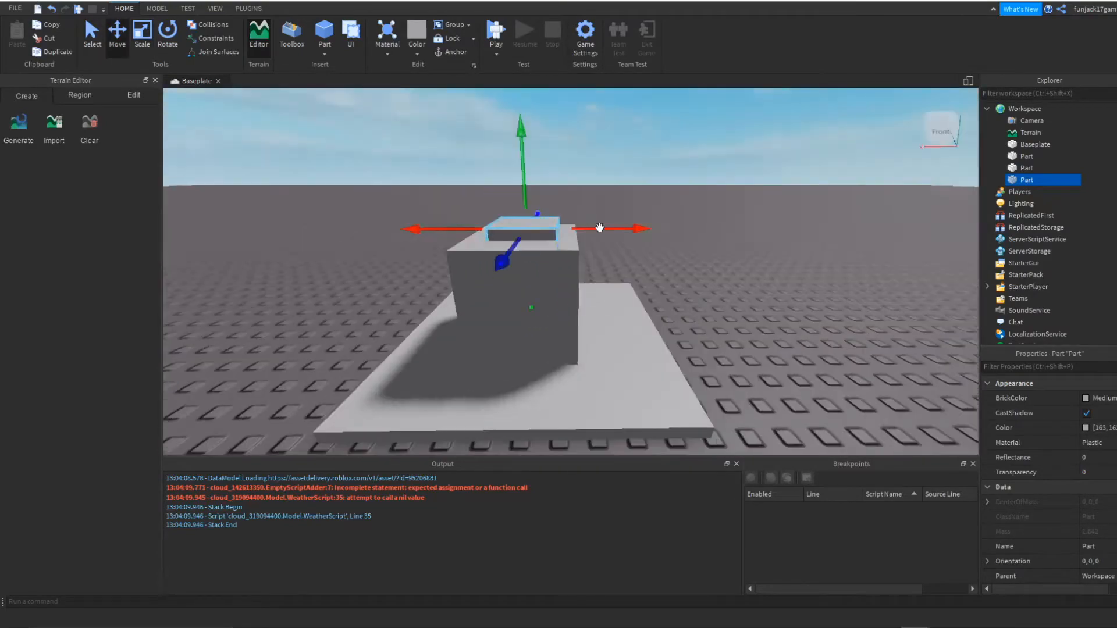
drag(599, 227, 594, 228)
Step: Duplicate the small slab and raise the copy so it stacks on top of the original
click(727, 236)
right_drag(728, 235, 747, 233)
scroll(747, 233, down, 3)
click(572, 241)
click(489, 184)
right_drag(489, 184, 552, 215)
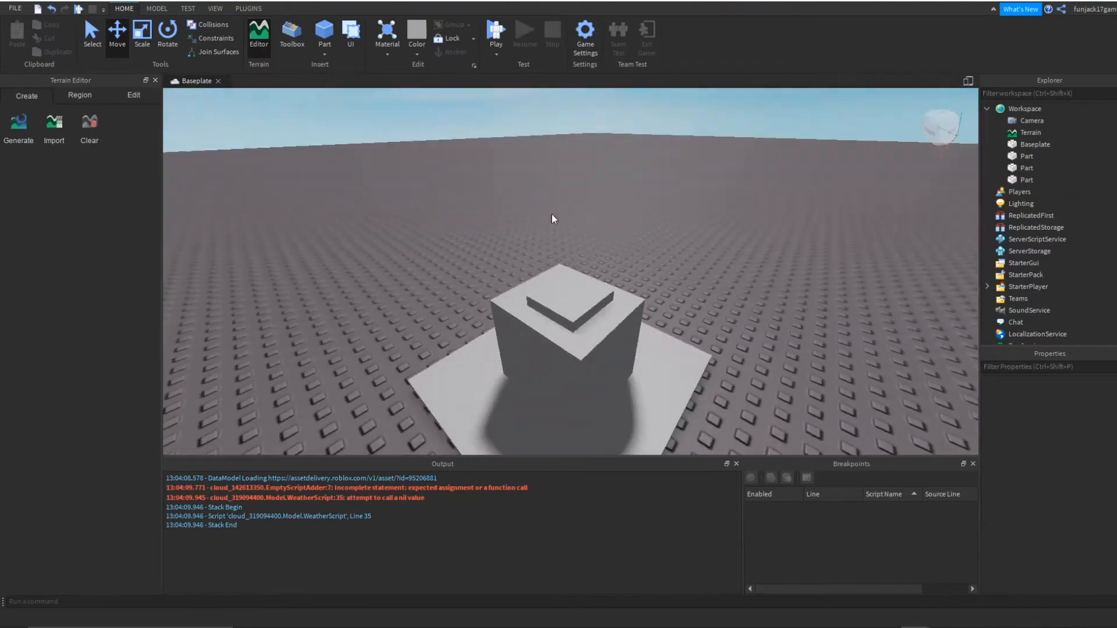
click(568, 297)
right_drag(568, 297, 582, 267)
scroll(582, 268, down, 3)
key(ctrl+d)
drag(586, 261, 586, 252)
Step: Lengthen the upper slab far out over one side of the block and make it taller to form a barrel
click(142, 41)
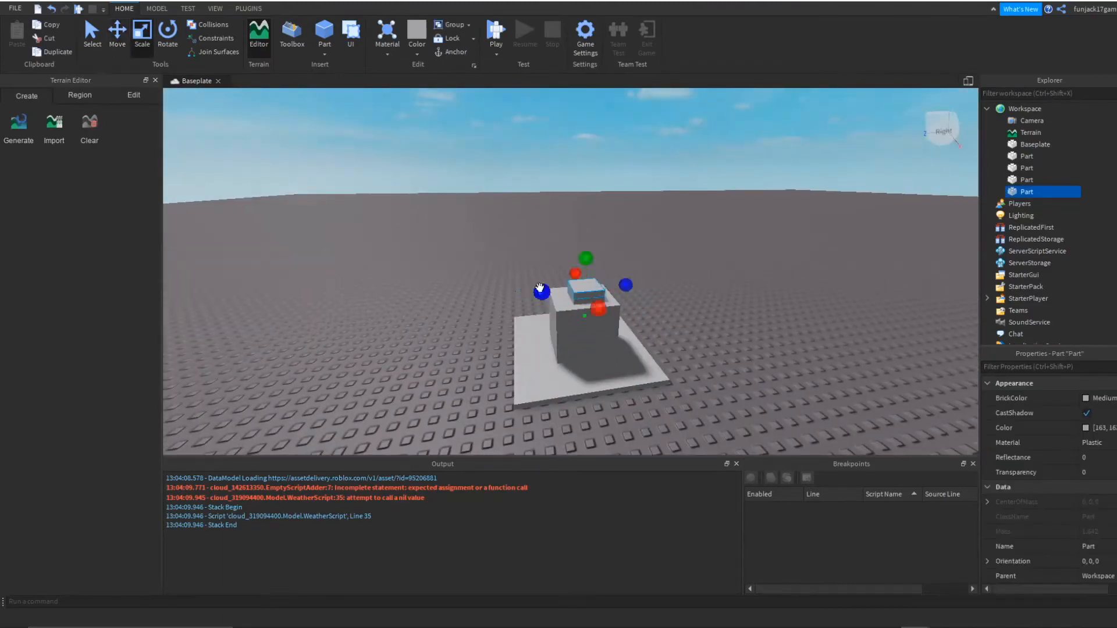
drag(540, 289, 412, 301)
drag(528, 256, 529, 239)
right_drag(529, 239, 658, 237)
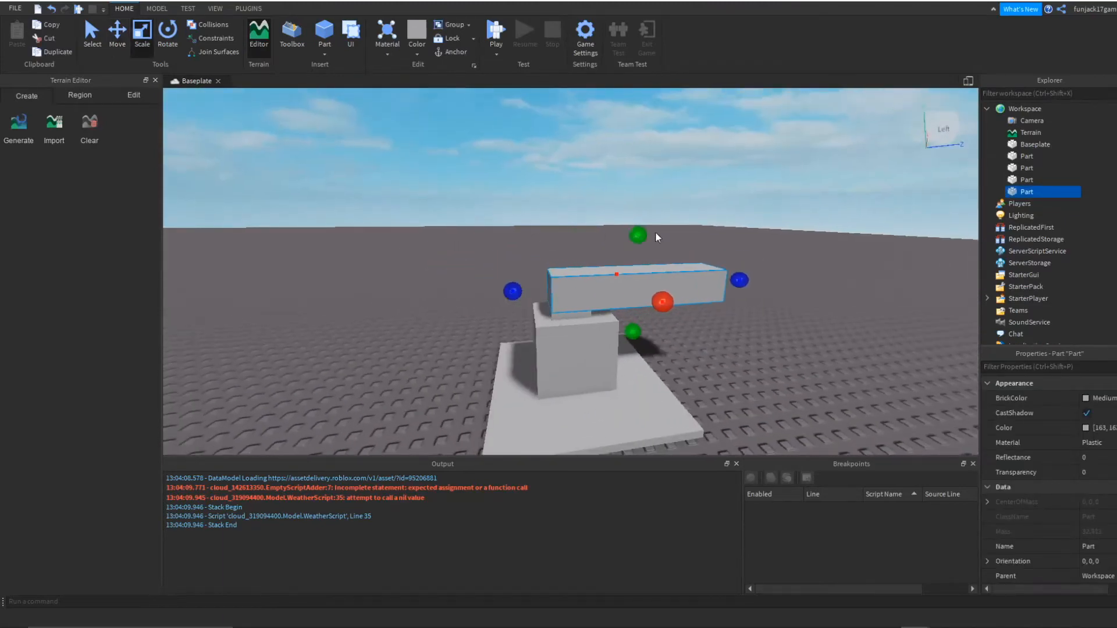
Step: Duplicate the barrel, flatten and shorten the copy, and extend it behind the barrel as a thin seat platform
key(ctrl+d)
drag(638, 236, 634, 259)
drag(740, 290, 584, 300)
drag(513, 304, 462, 307)
click(455, 254)
right_drag(455, 254, 455, 254)
scroll(455, 254, up, 3)
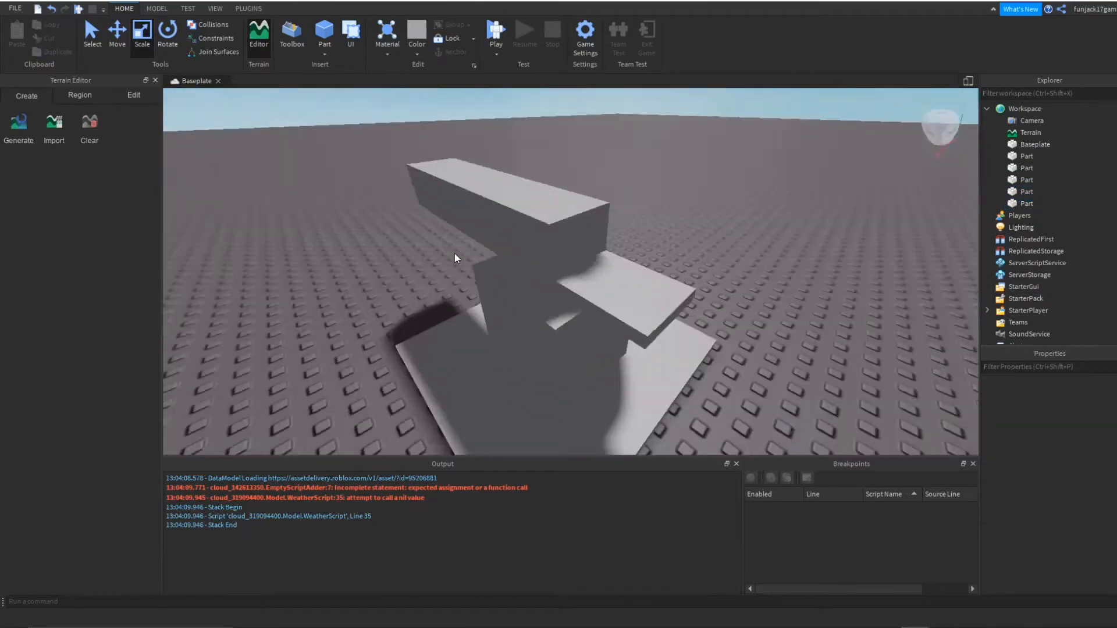
Step: Try black and another dark color on the central block and the base plate
click(616, 280)
click(418, 54)
click(425, 260)
click(574, 278)
click(417, 34)
right_drag(384, 269, 385, 269)
click(599, 293)
click(419, 58)
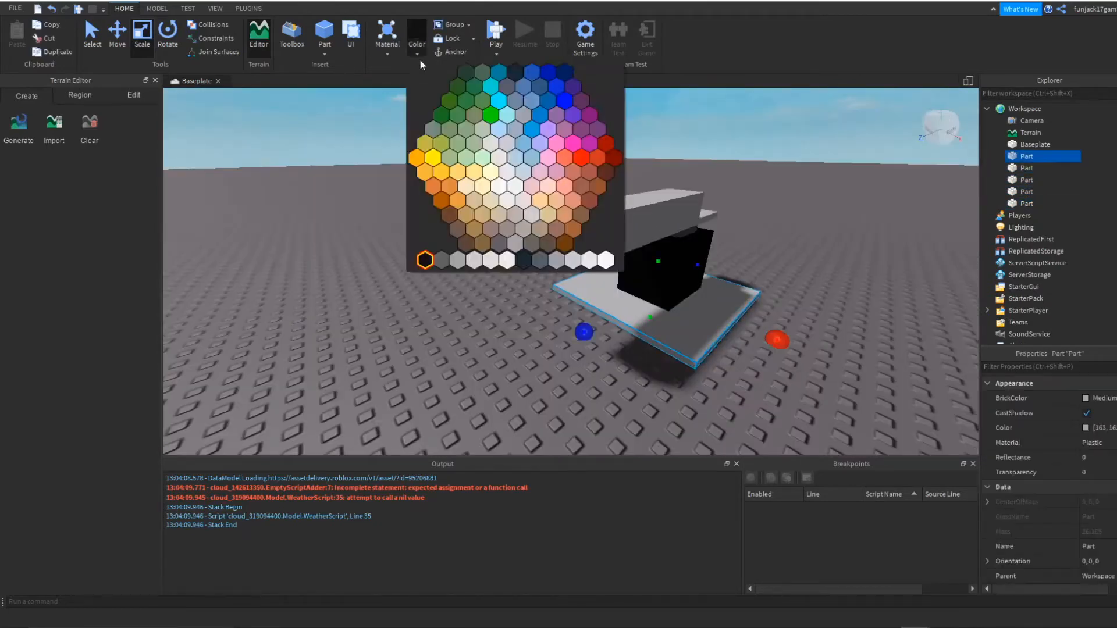
click(425, 260)
click(658, 273)
click(417, 54)
click(466, 244)
click(466, 249)
Step: Color the base plate Dark stone grey and the central block Smoky grey
right_drag(466, 249, 491, 262)
click(716, 280)
click(417, 54)
click(442, 260)
click(443, 262)
click(713, 274)
click(417, 54)
click(540, 260)
click(540, 261)
Step: Color the long barrel Fossil
click(491, 257)
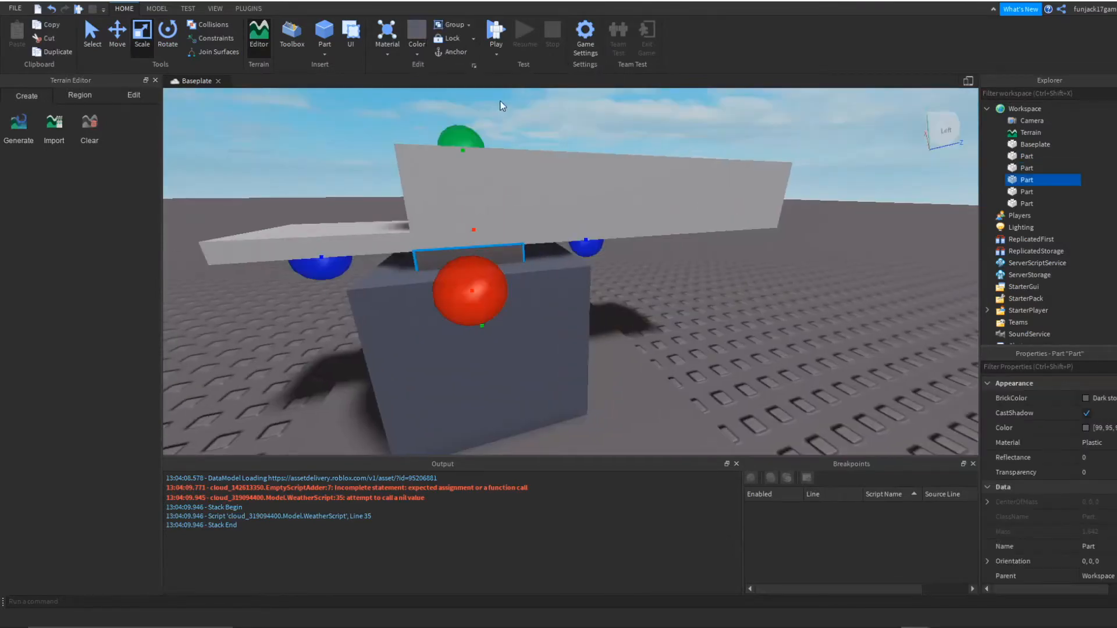
right_drag(502, 106, 503, 107)
click(583, 161)
right_drag(458, 256, 459, 256)
click(412, 52)
click(557, 260)
click(690, 302)
Step: Give the small slab under the barrel a darker color and color the rear platform Fossil
right_drag(691, 302, 720, 269)
click(431, 250)
click(417, 54)
click(441, 260)
click(768, 302)
click(560, 279)
click(417, 54)
click(557, 260)
click(719, 268)
Step: Examine the model from several sides, selecting the base plate, central block, barrel and rear platform in turn
right_drag(715, 366, 689, 331)
key(w)
key(a)
right_drag(635, 302, 636, 304)
key(w)
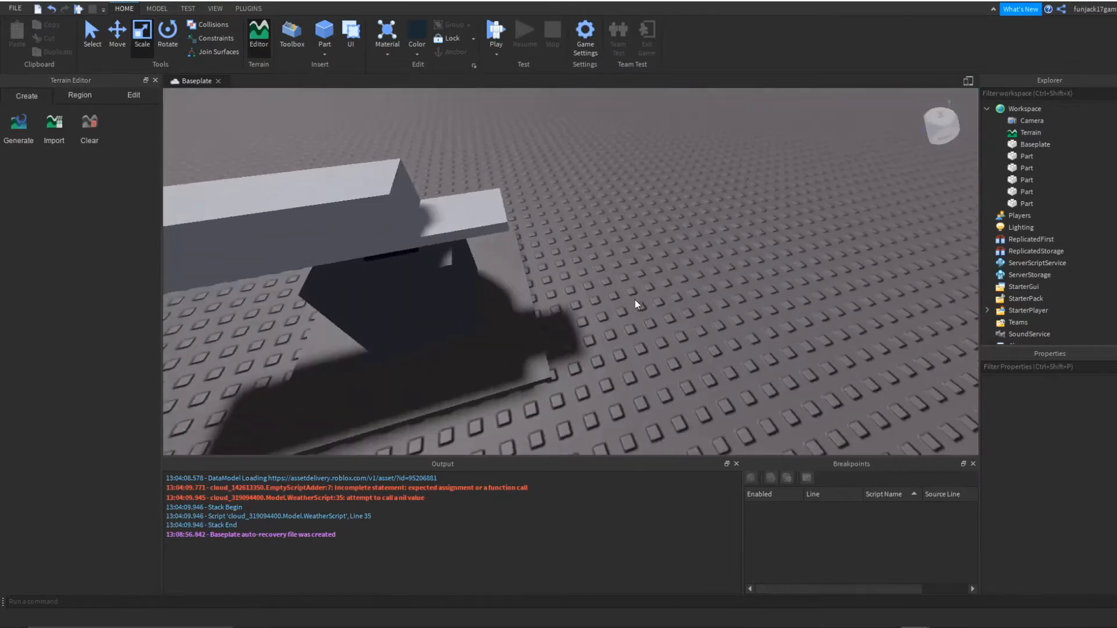
scroll(635, 299, down, 5)
click(587, 309)
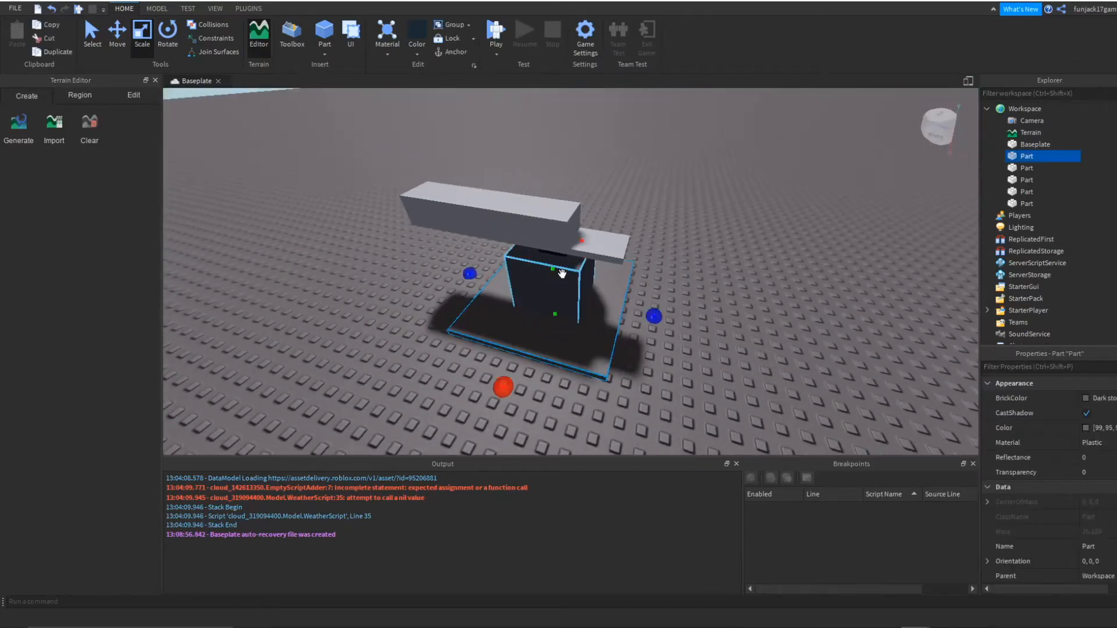
shift+click(607, 254)
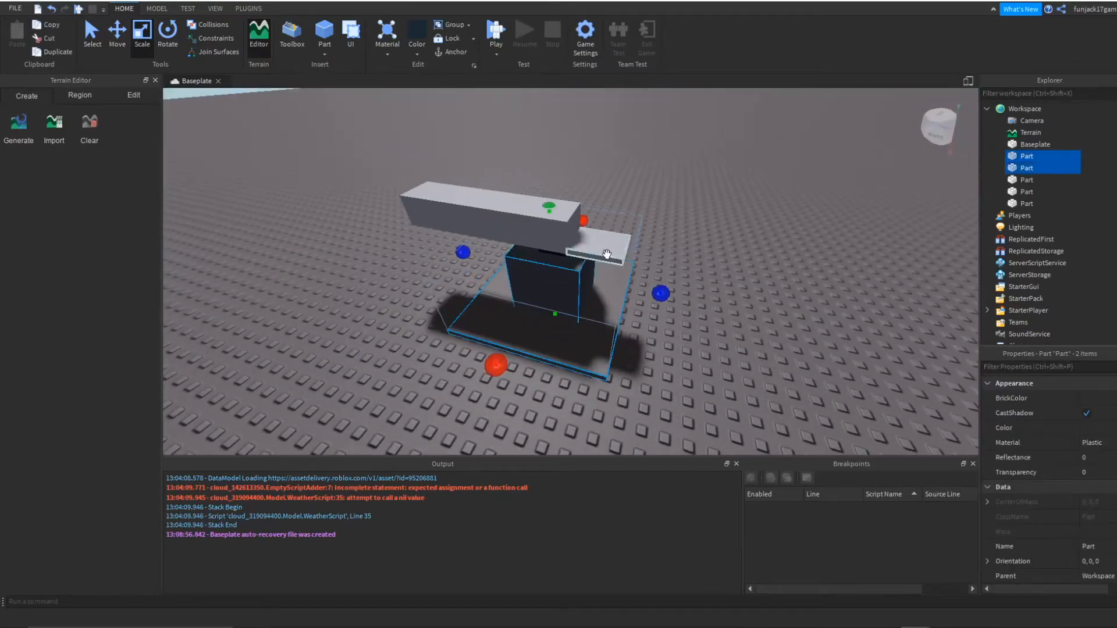
click(747, 280)
click(601, 319)
click(554, 288)
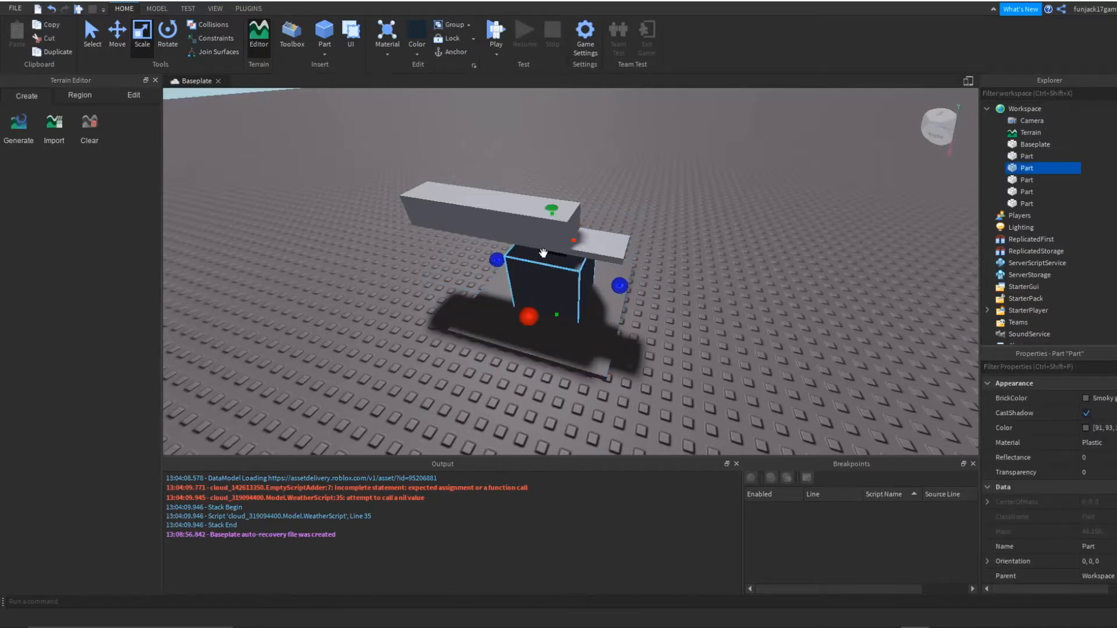
click(606, 250)
click(458, 194)
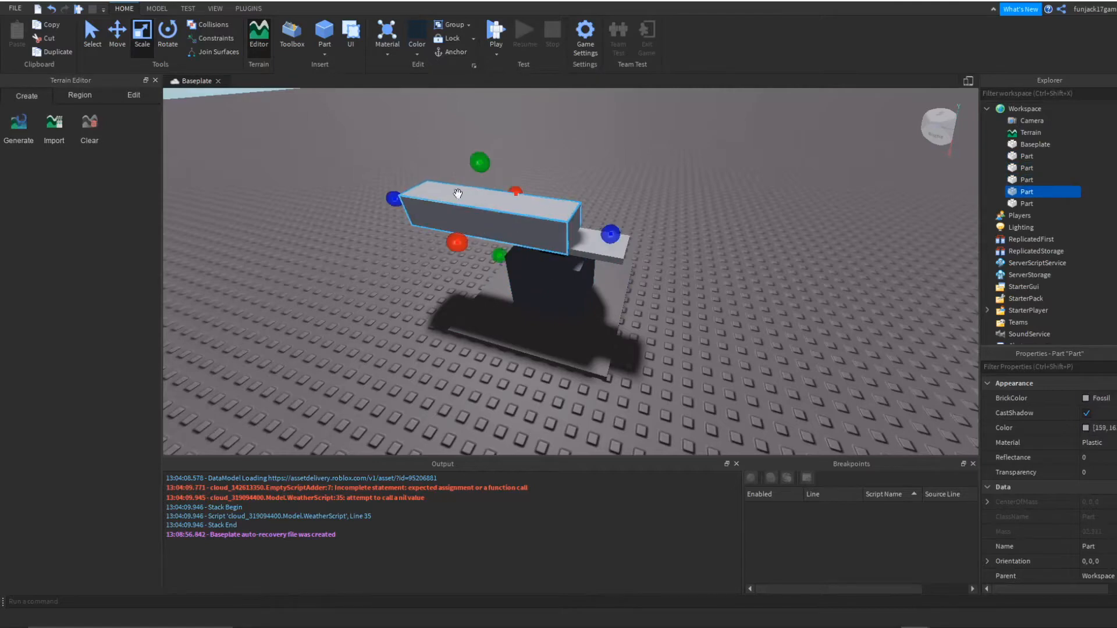
click(591, 251)
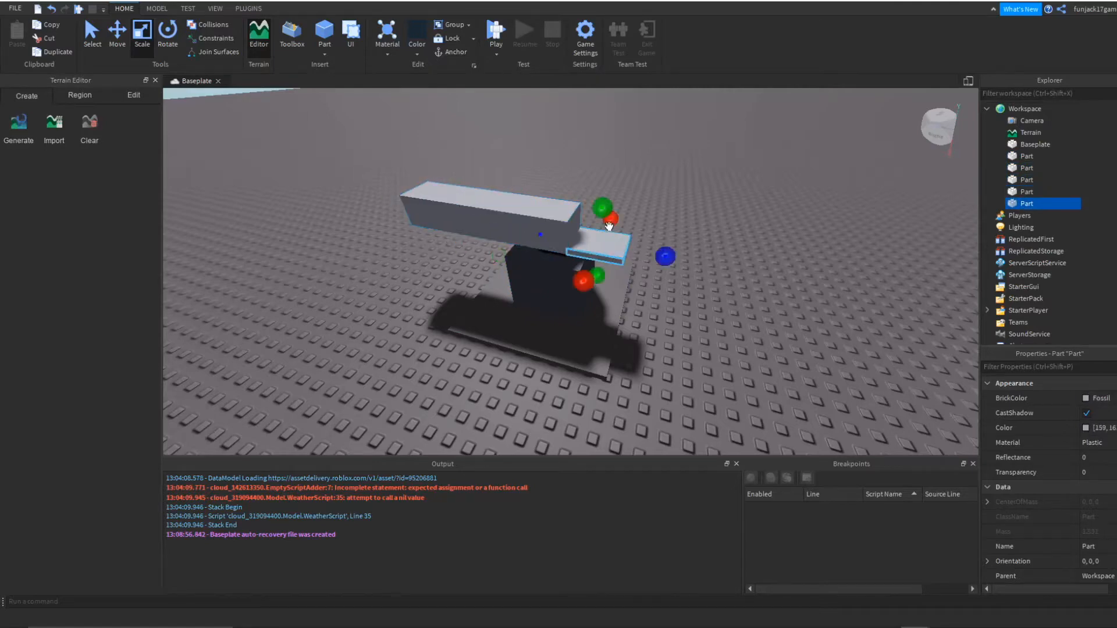
click(762, 235)
right_drag(780, 233, 779, 233)
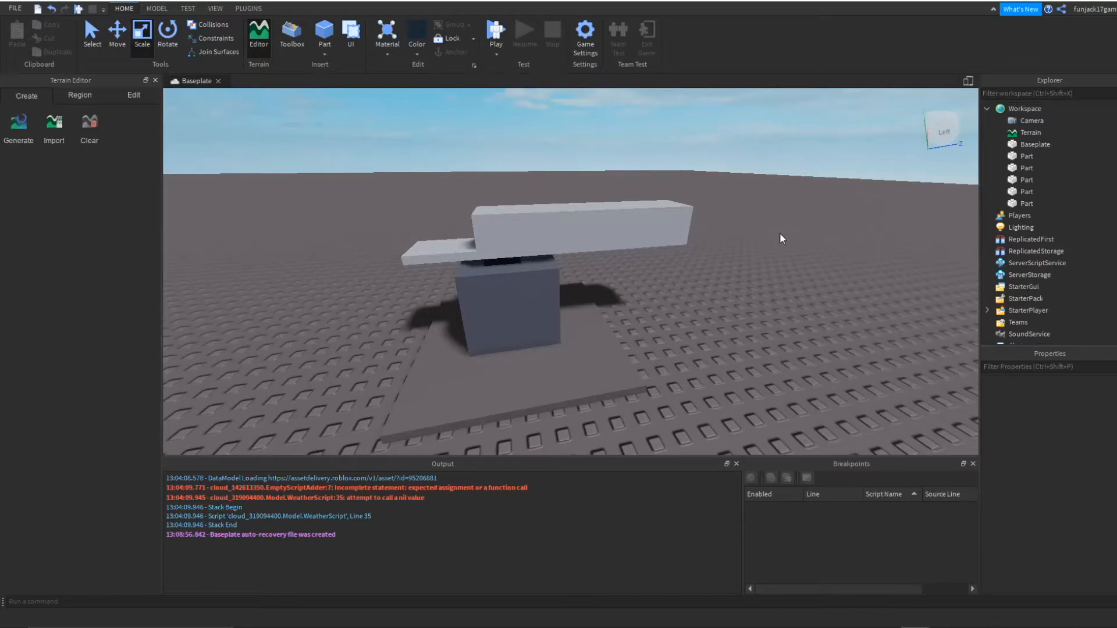
right_drag(780, 238, 780, 234)
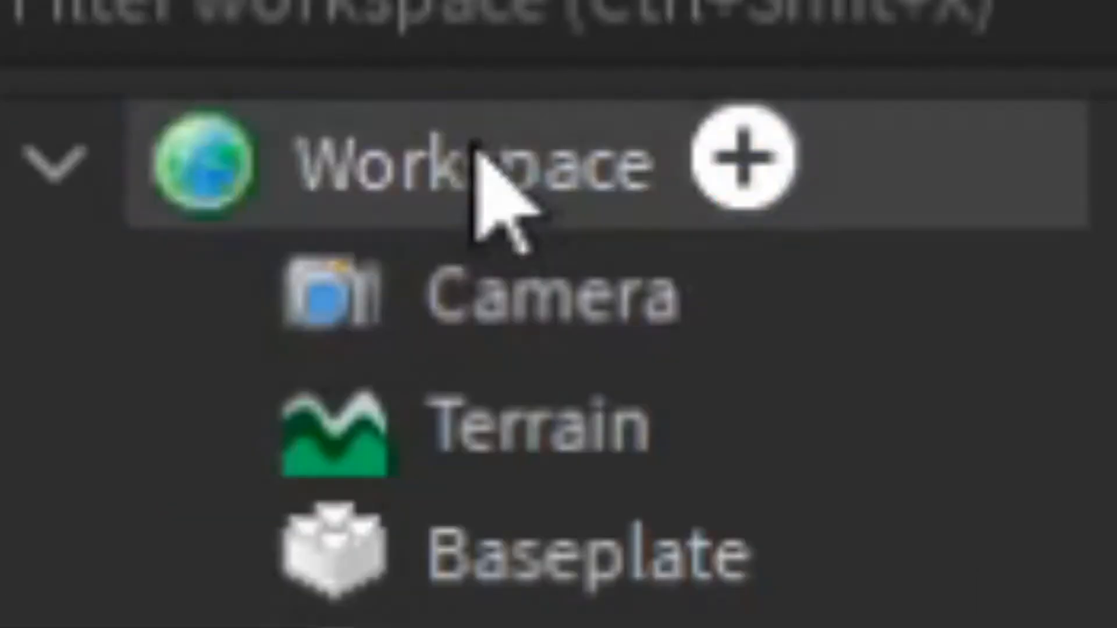
Step: Insert a VehicleSeat into the Workspace and position it over the rear platform
right_click(1026, 109)
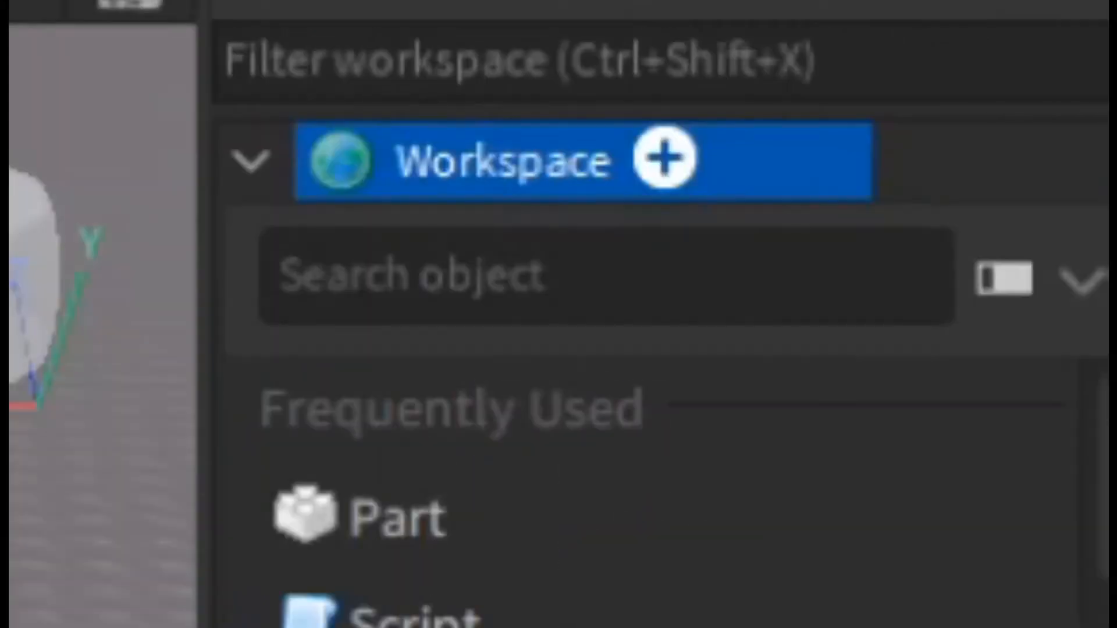
text(ve)
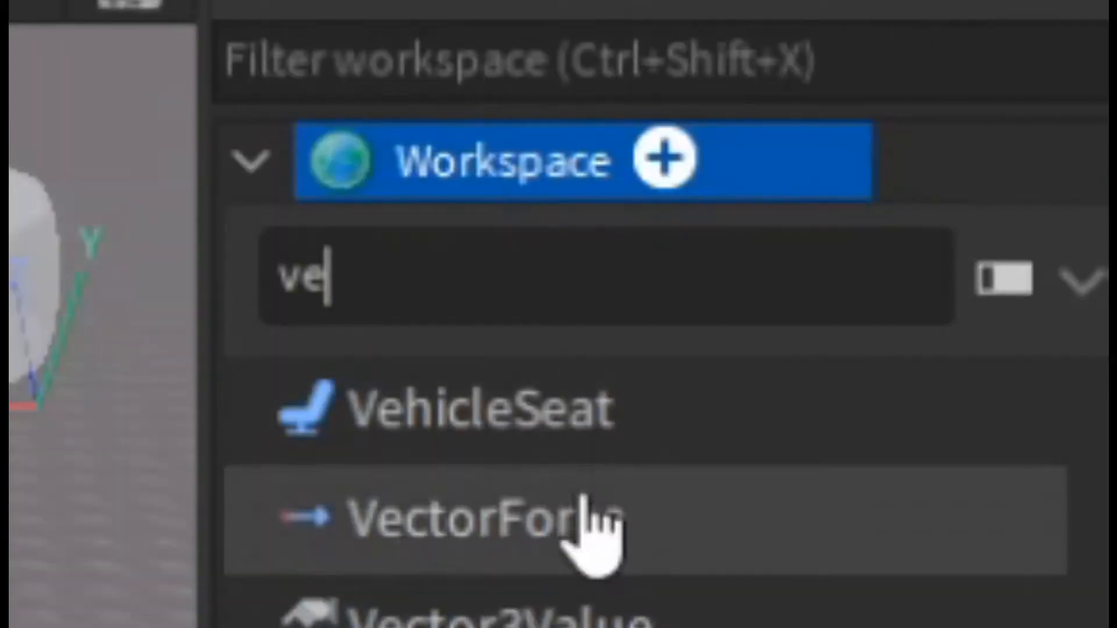
click(582, 418)
drag(515, 236, 534, 249)
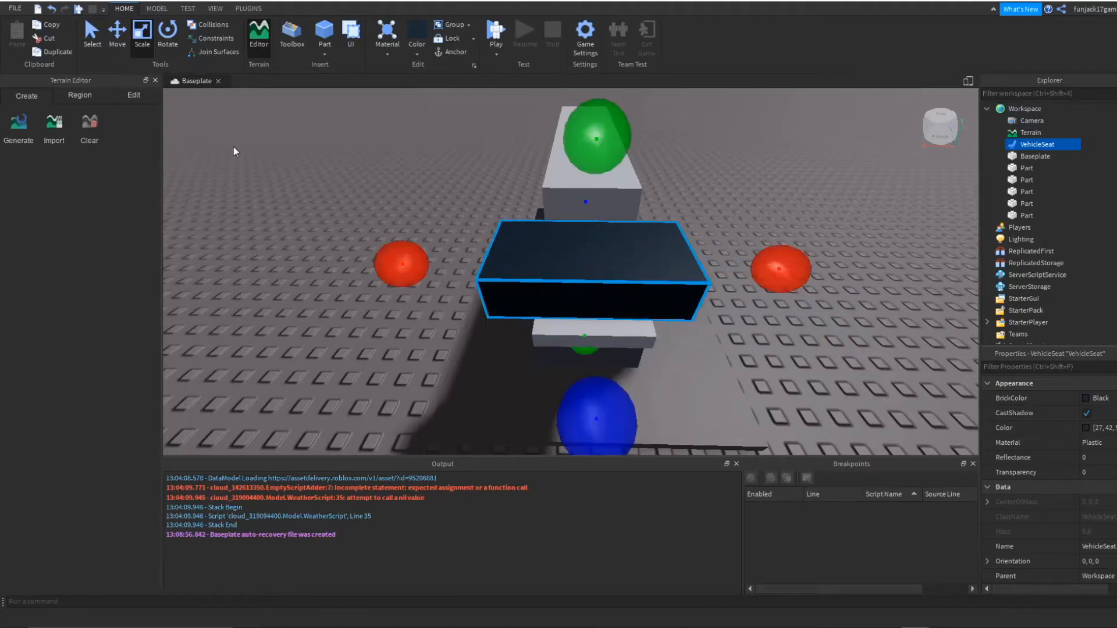
Step: Narrow the vehicle seat from both sides and flatten it so it fits on the rear platform
drag(405, 261, 451, 262)
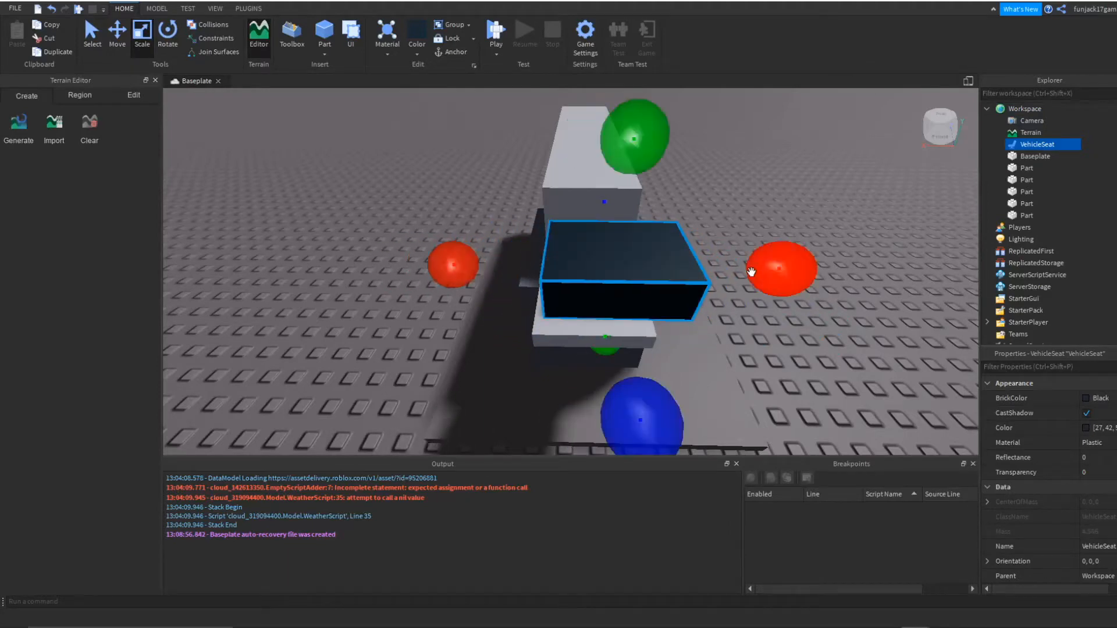
drag(780, 274, 738, 280)
right_drag(738, 281, 737, 279)
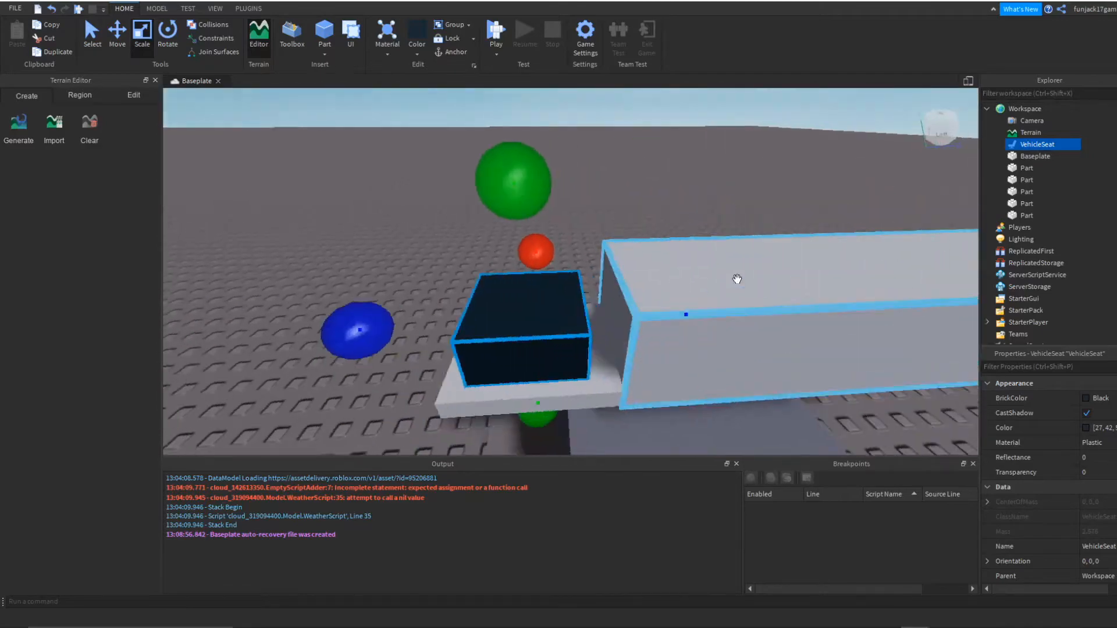
scroll(737, 279, down, 3)
drag(514, 221, 512, 249)
click(430, 239)
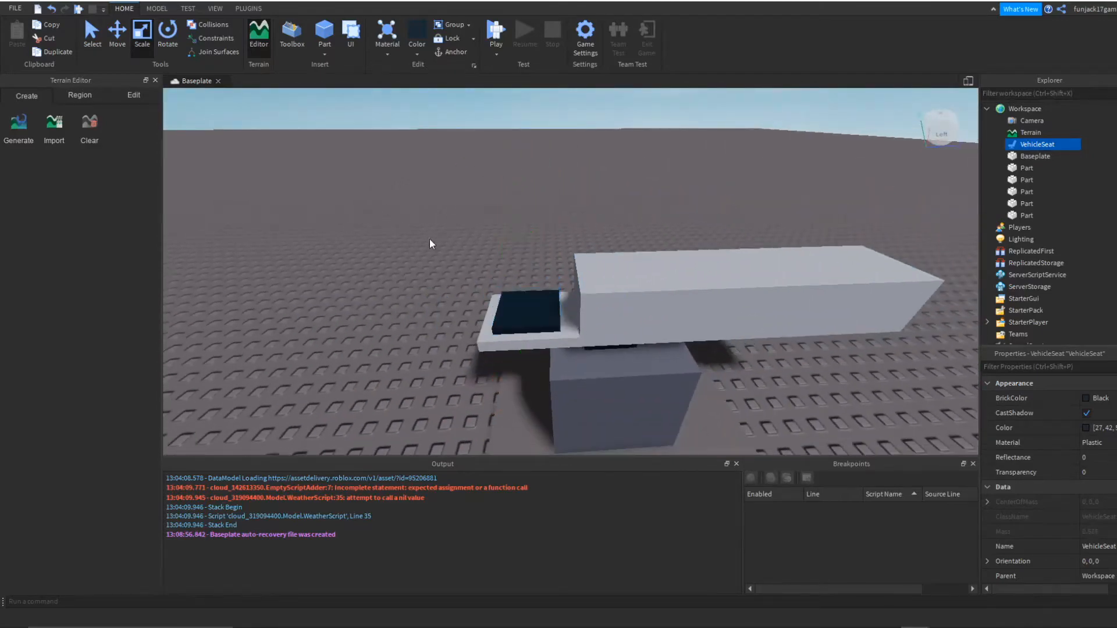
Step: Review the seat, central block and base plate by selecting them and viewing the model from all around
mouse_move(431, 238)
right_down()
mouse_move(446, 232)
mouse_move(438, 236)
right_up()
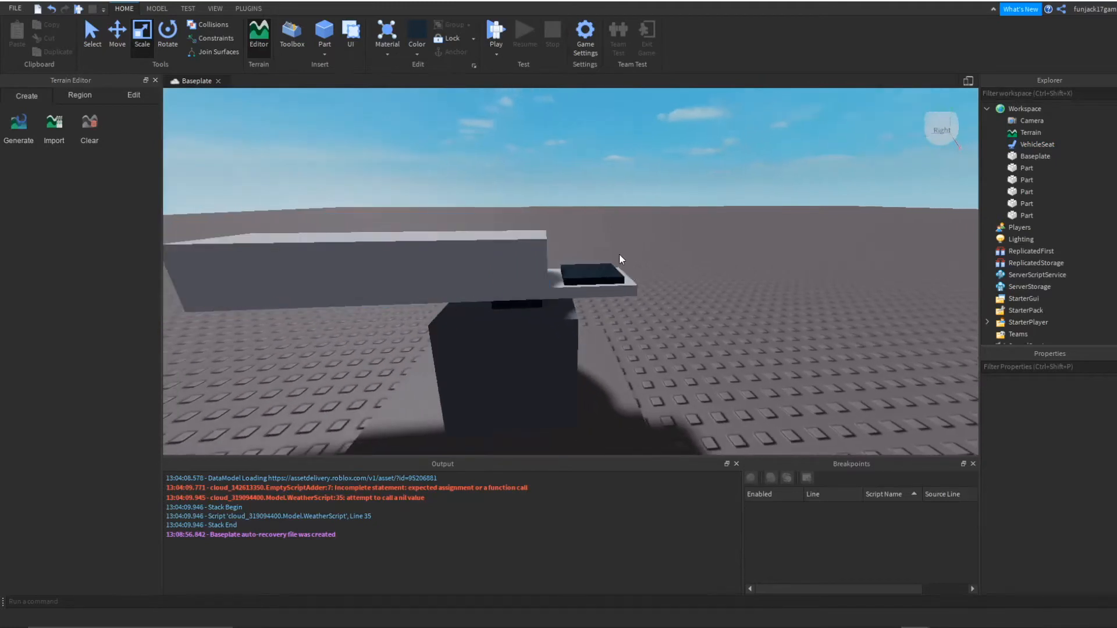
click(595, 271)
click(631, 290)
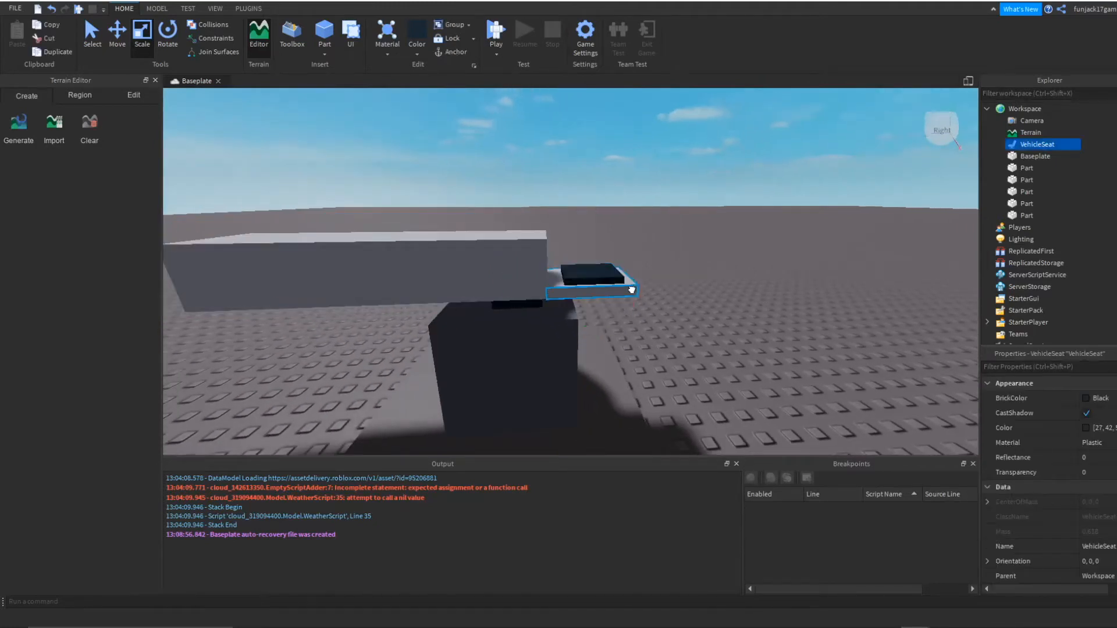
click(550, 310)
click(532, 342)
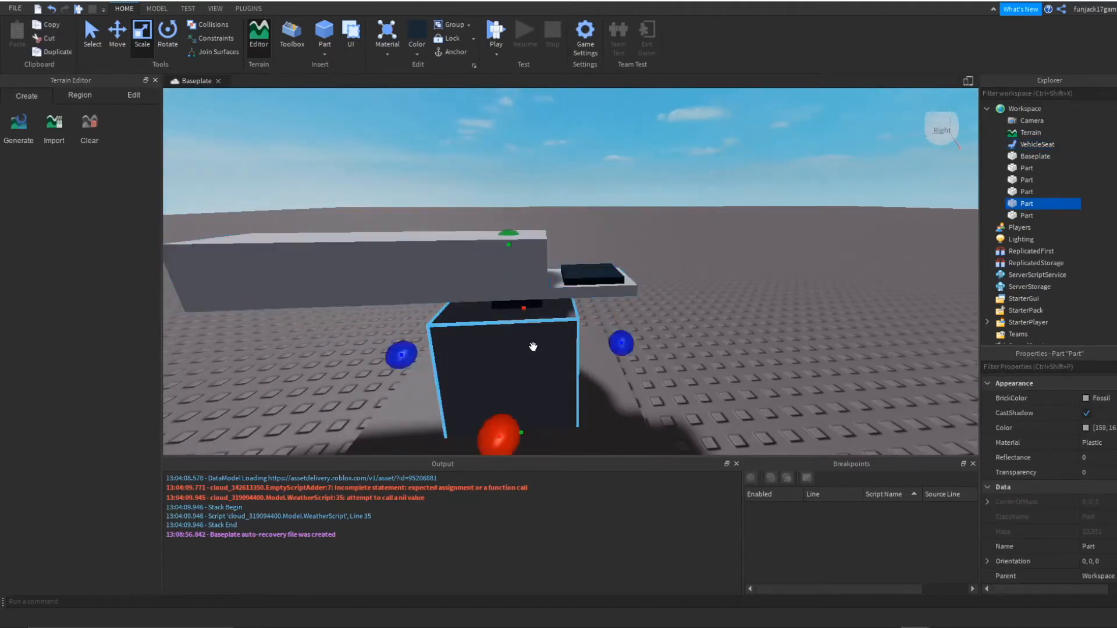
scroll(578, 341, up, 4)
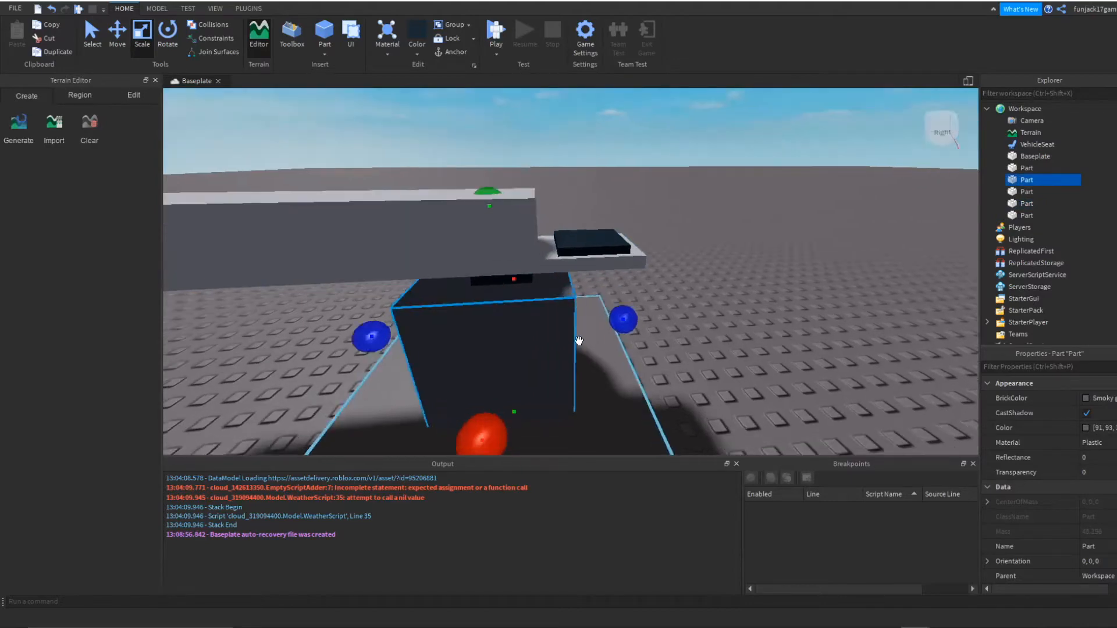
right_drag(579, 342, 581, 324)
scroll(611, 369, down, 5)
right_drag(611, 369, 603, 273)
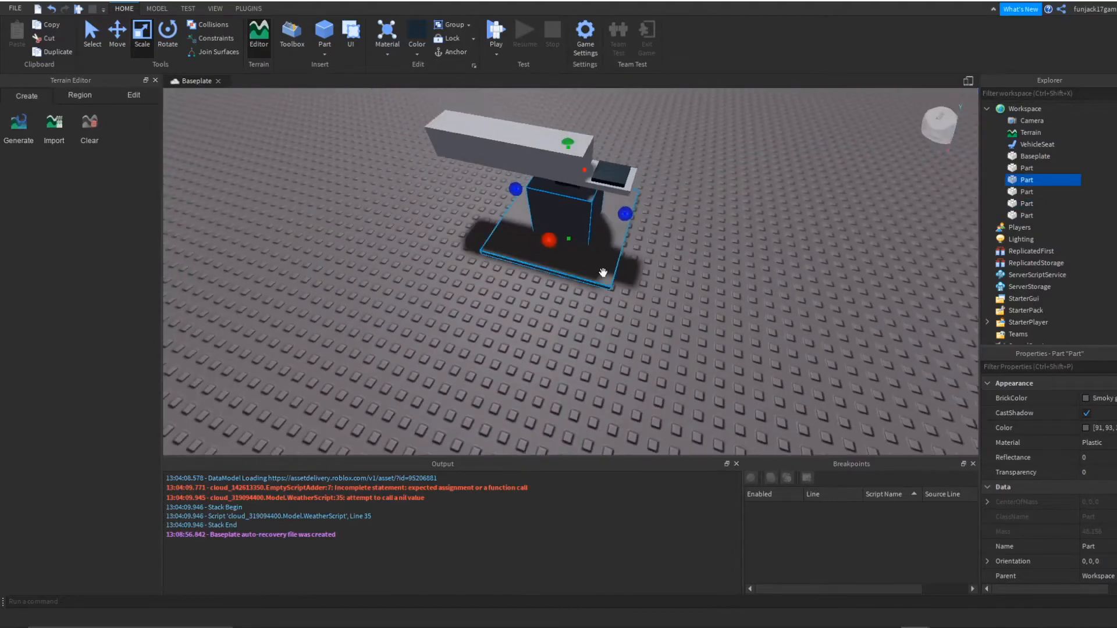
click(603, 273)
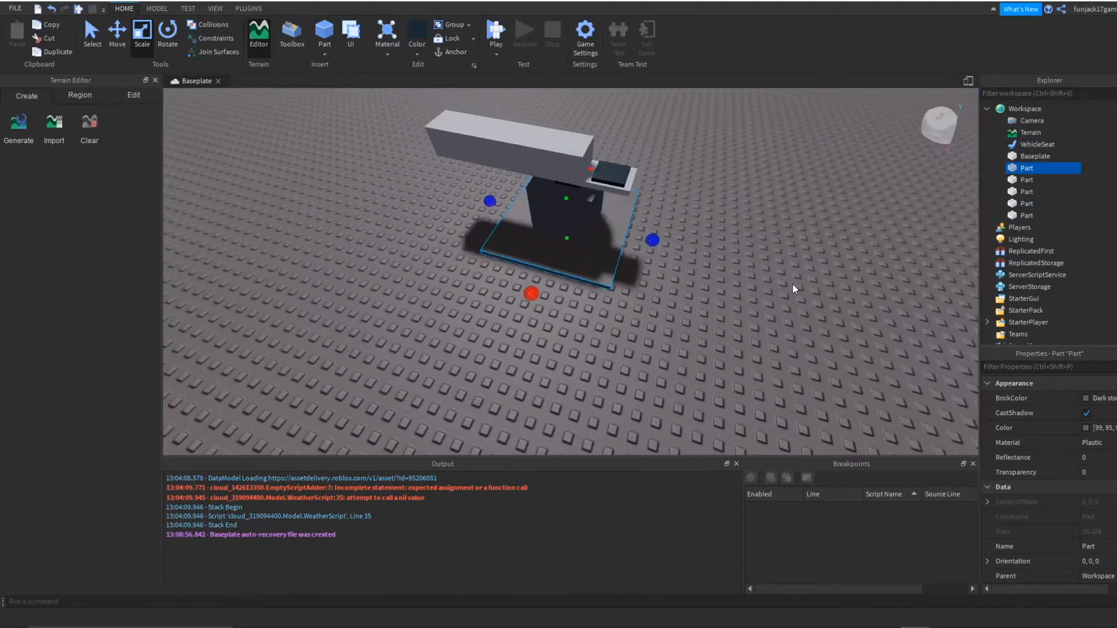
click(684, 305)
right_drag(739, 285, 739, 286)
key(a)
key(s)
key(d)
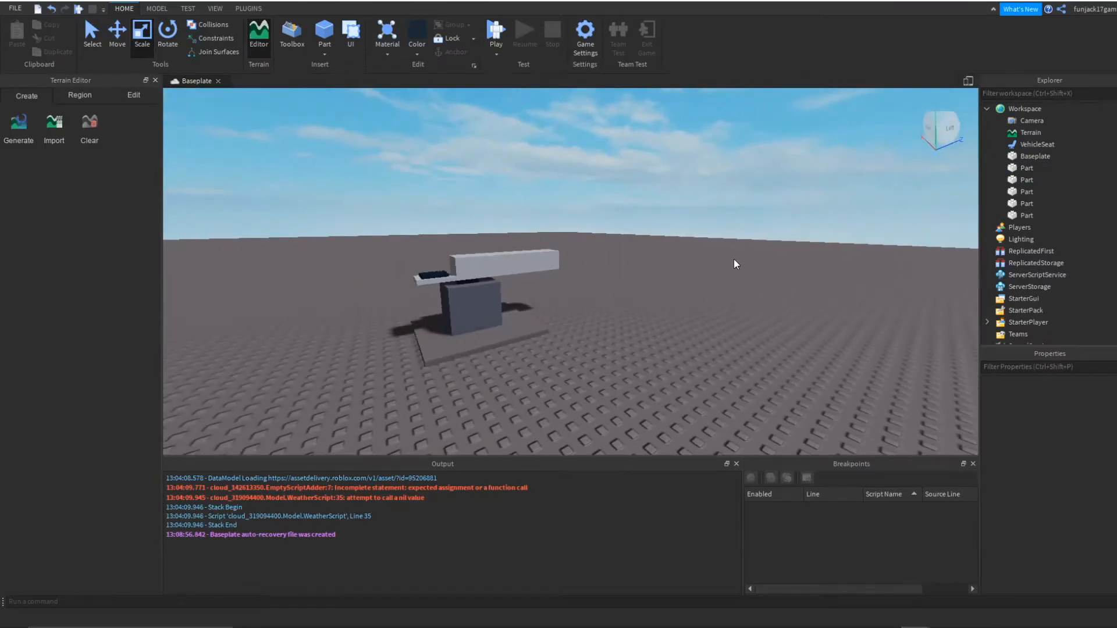
key(w)
right_drag(734, 259, 732, 260)
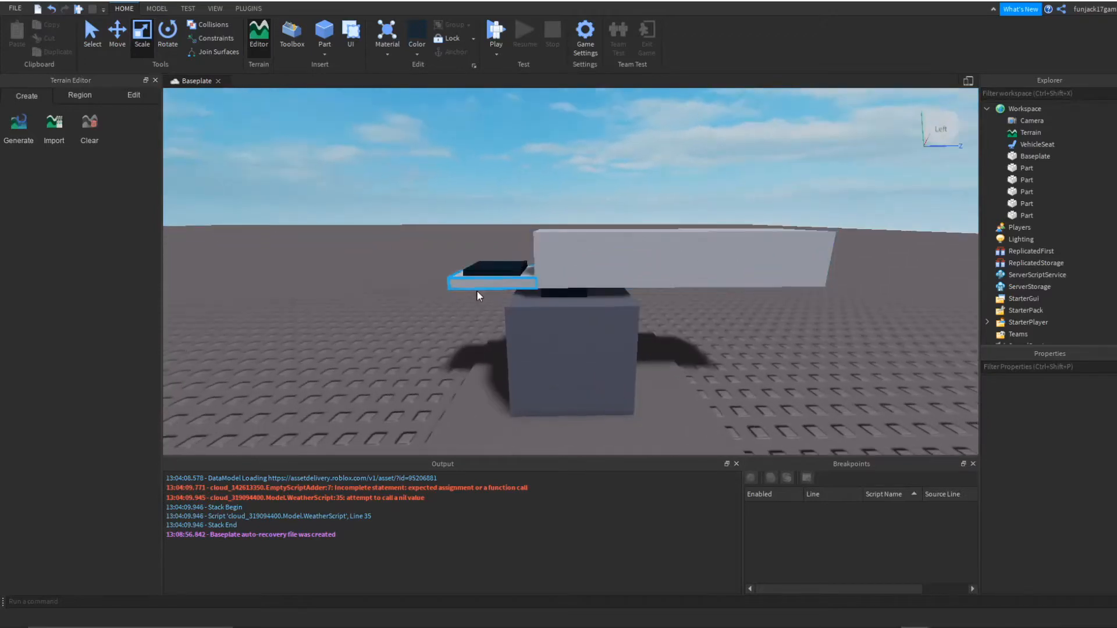
right_drag(752, 350, 752, 350)
key(s)
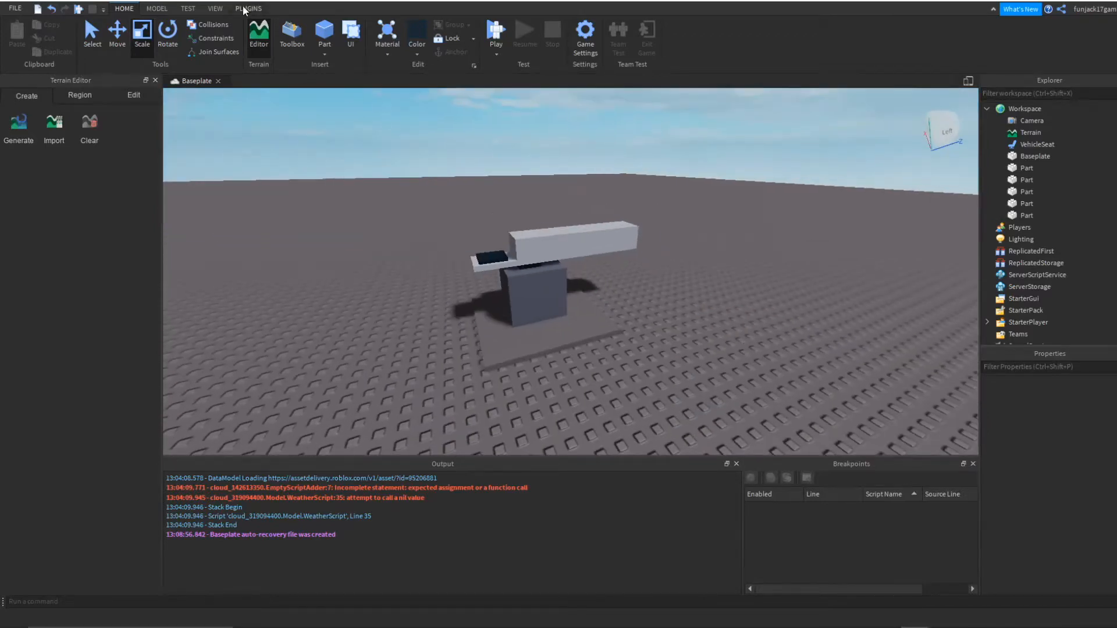
Step: Select the barrel, the rear platform and the small connector under the barrel, and weld them together
click(247, 8)
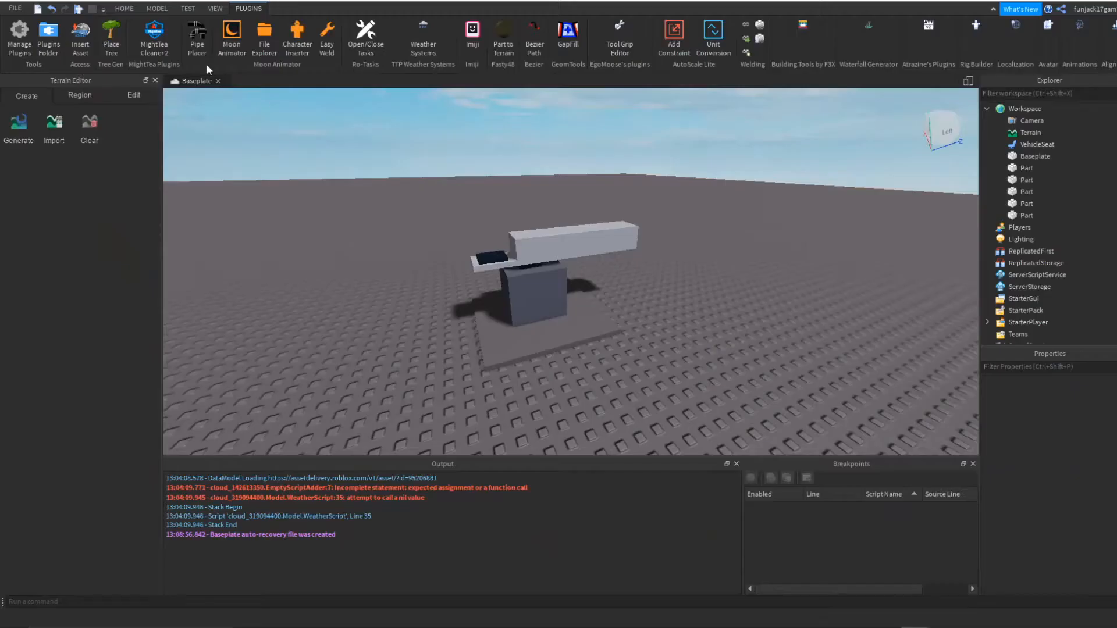
right_drag(747, 194, 747, 194)
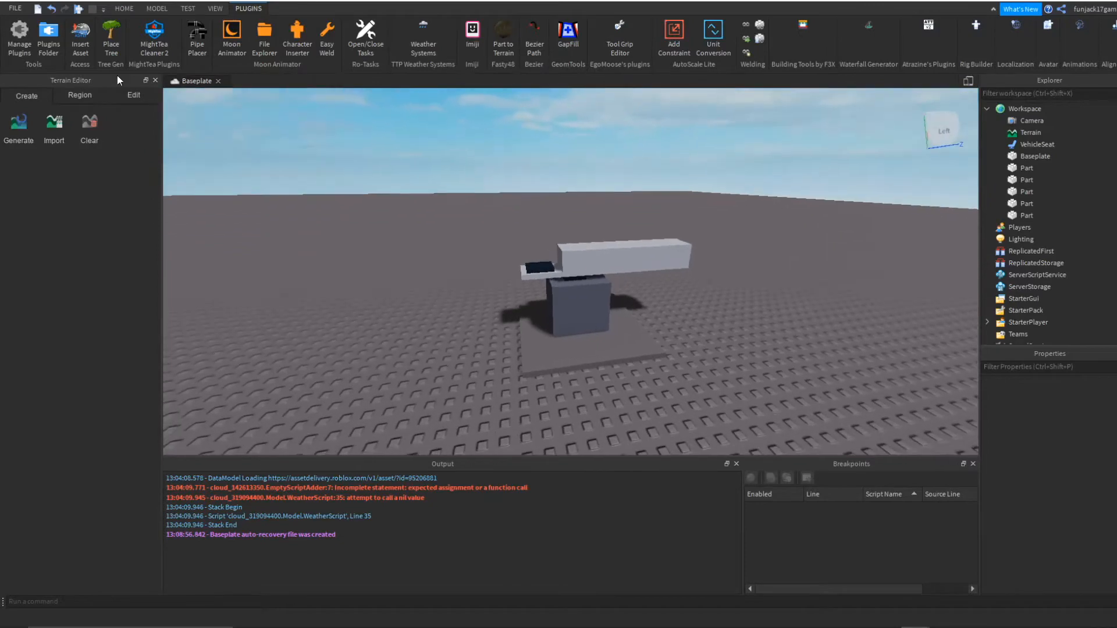
click(125, 8)
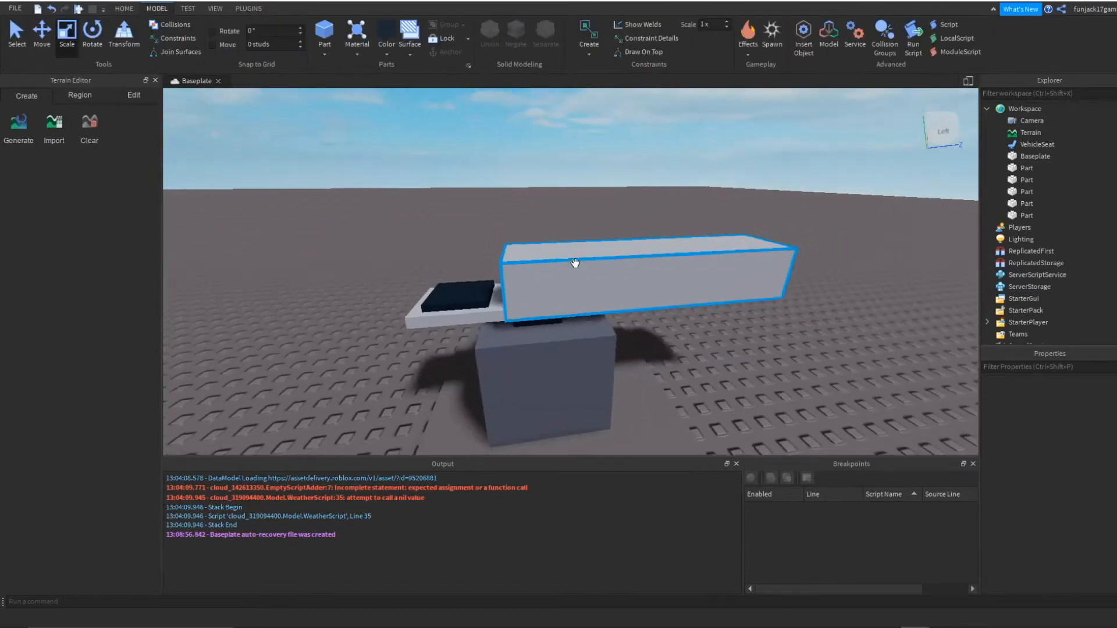
ctrl+click(495, 312)
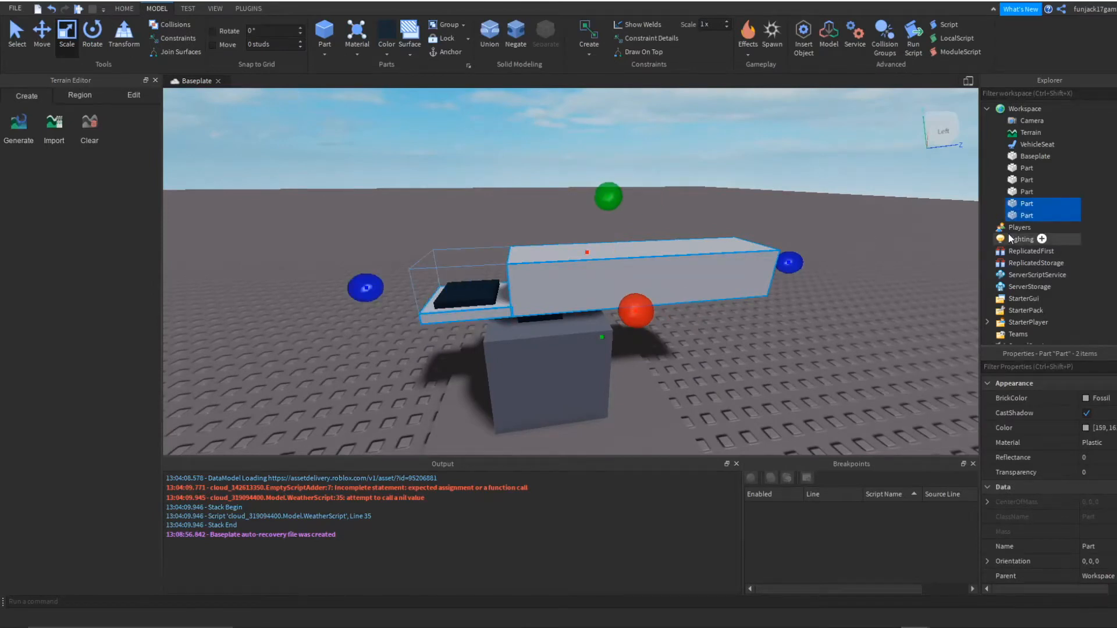
ctrl+click(534, 316)
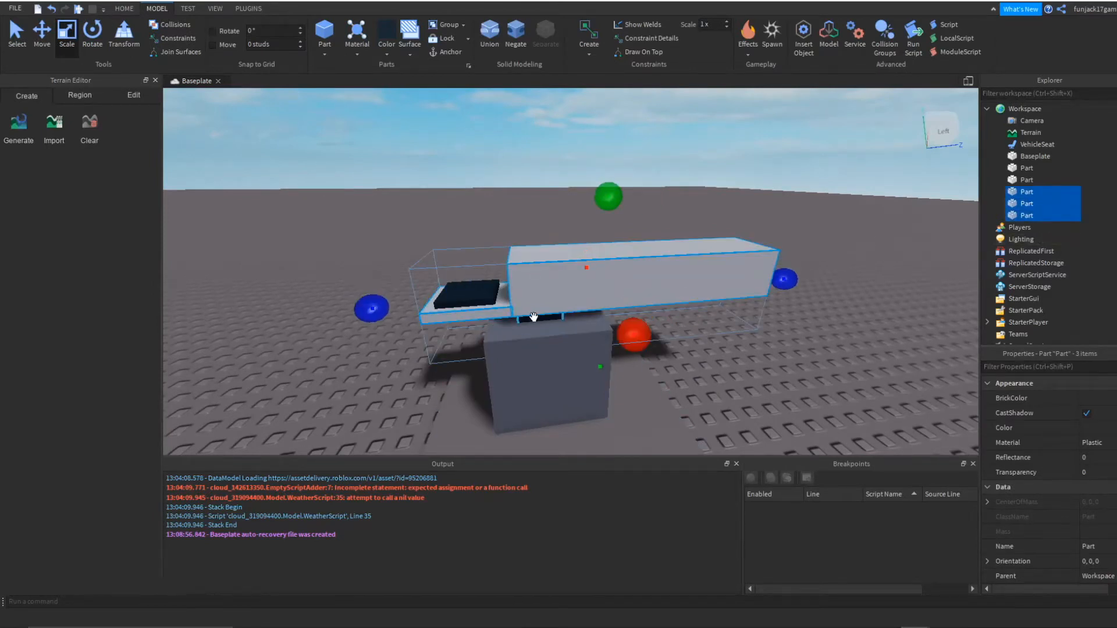
click(247, 8)
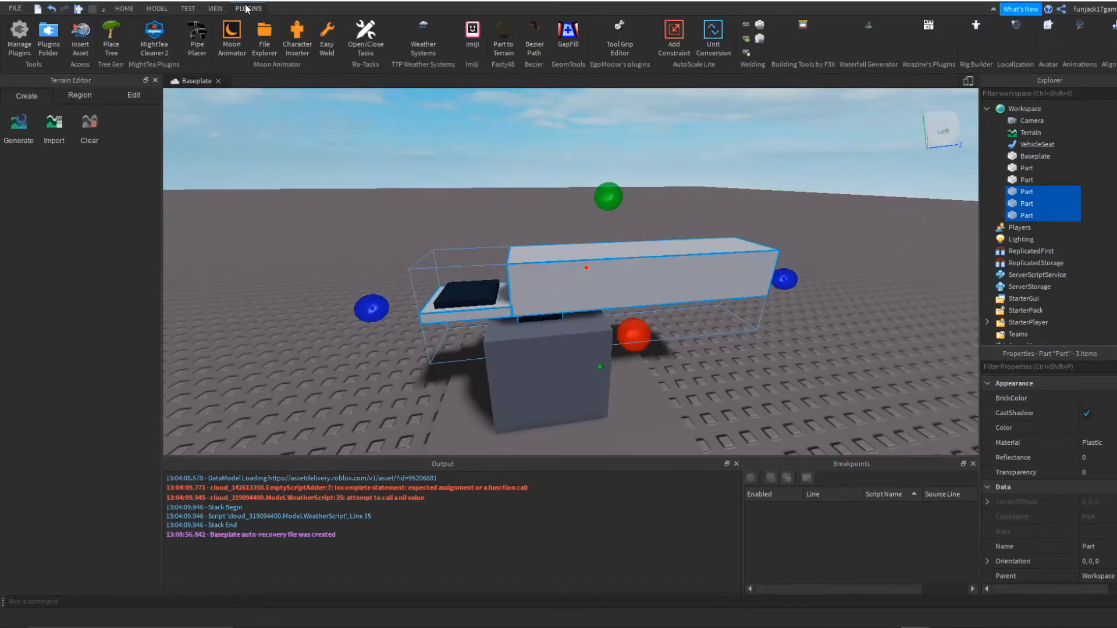
click(759, 24)
Step: Rename the small connector part between the central block and the barrel as Rotor
click(1023, 195)
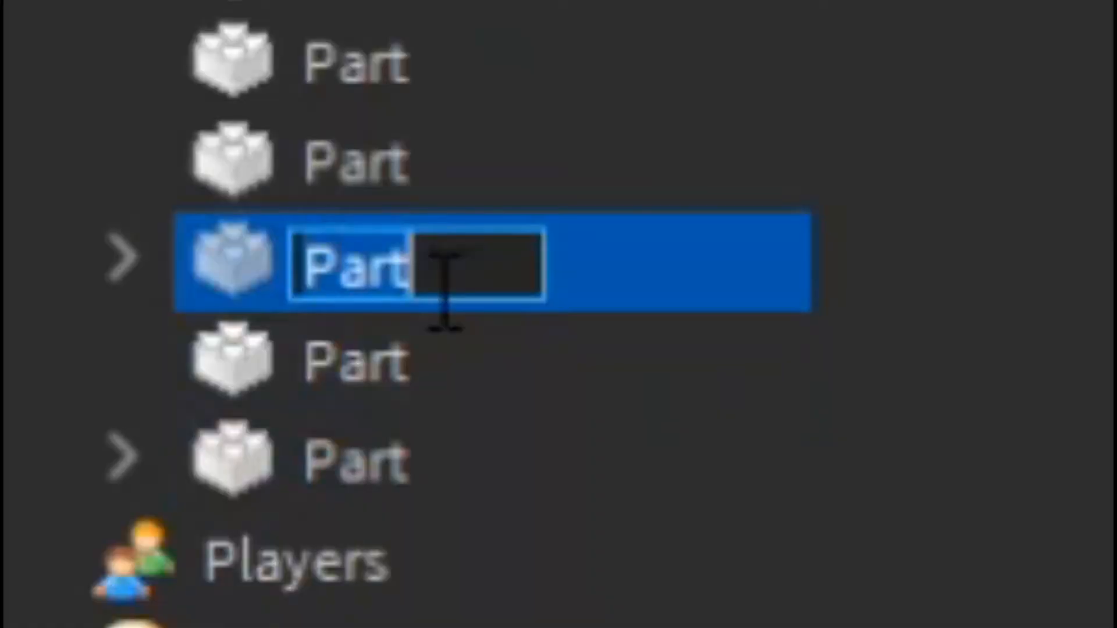
key(BackSpace)
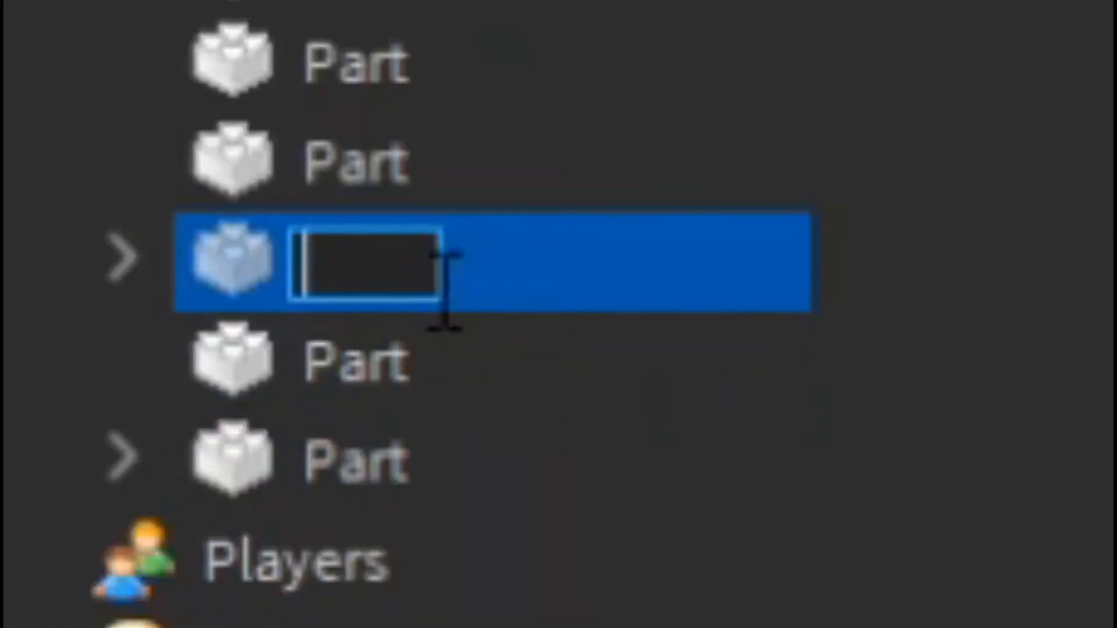
text(Rotor)
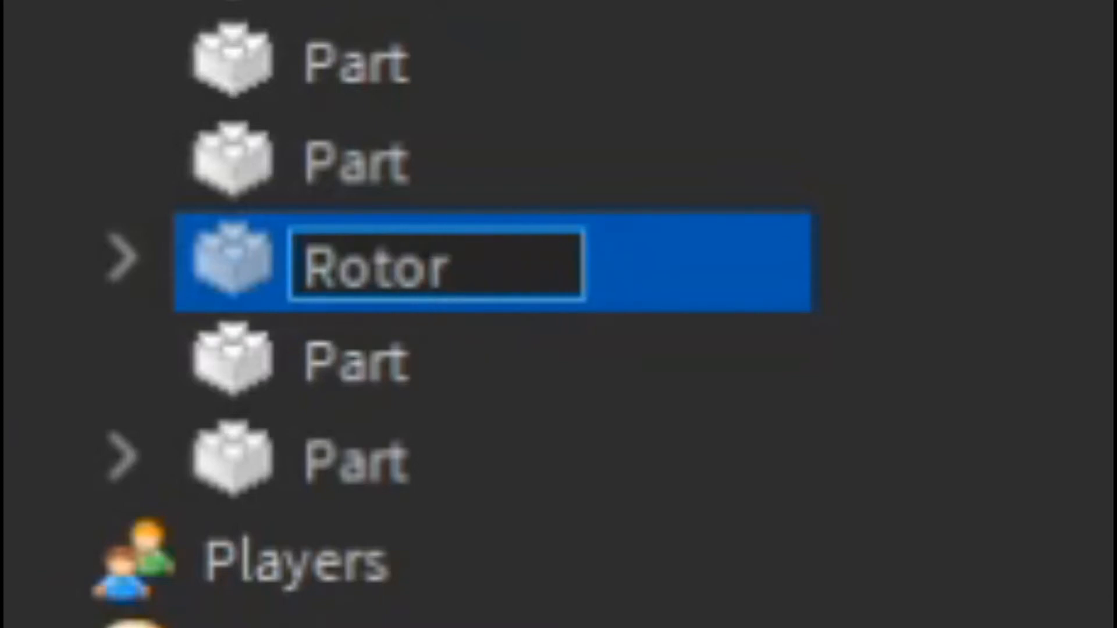
key(Return)
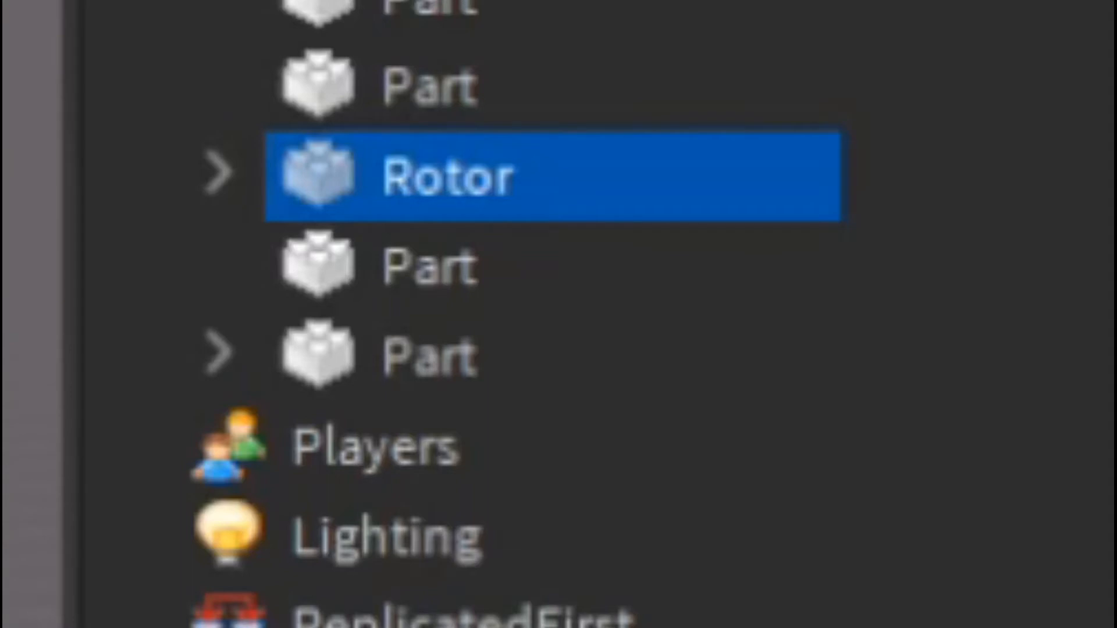
Step: Rename the welded rear platform part listed last in the Workspace as SeatingArea
click(422, 276)
click(422, 349)
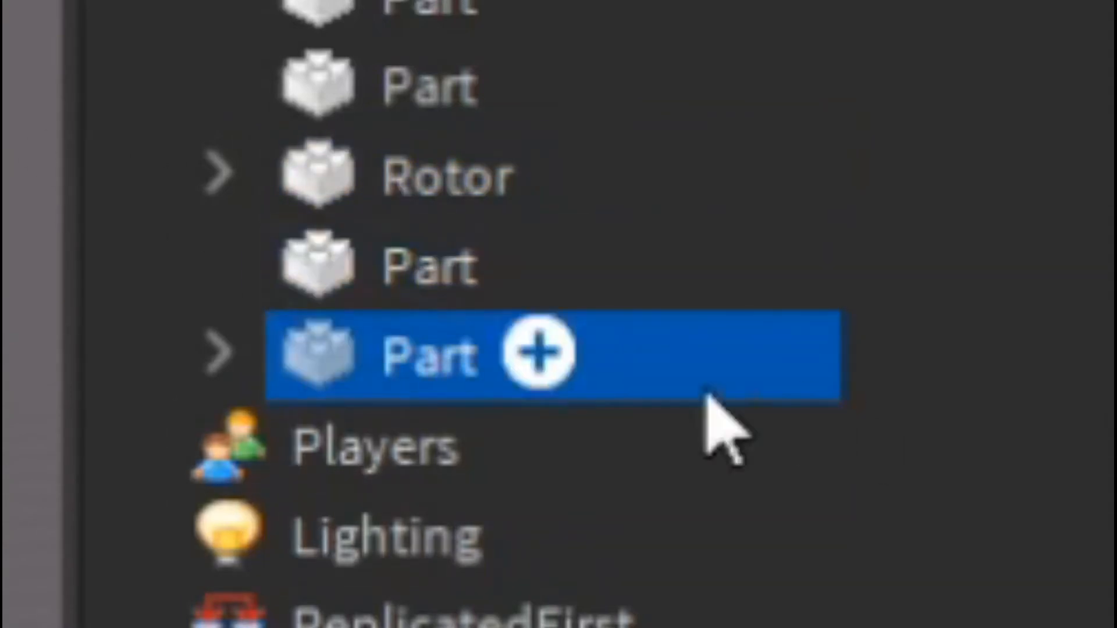
right_click(382, 345)
click(407, 627)
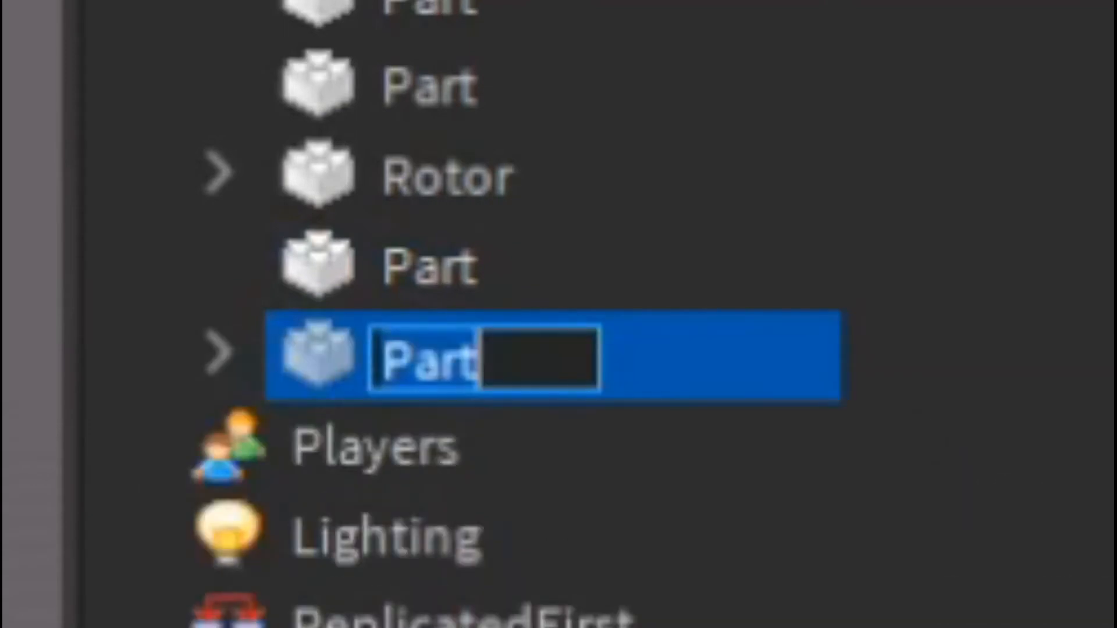
key(BackSpace)
text(SEA)
key(BackSpace)
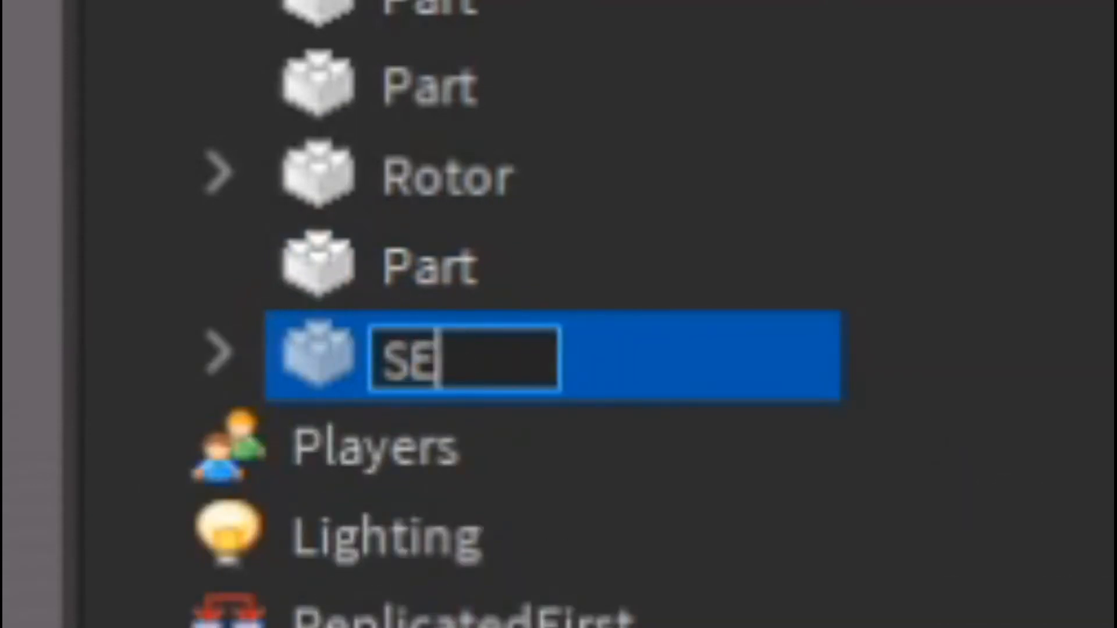
key(BackSpace)
text(eatingAr)
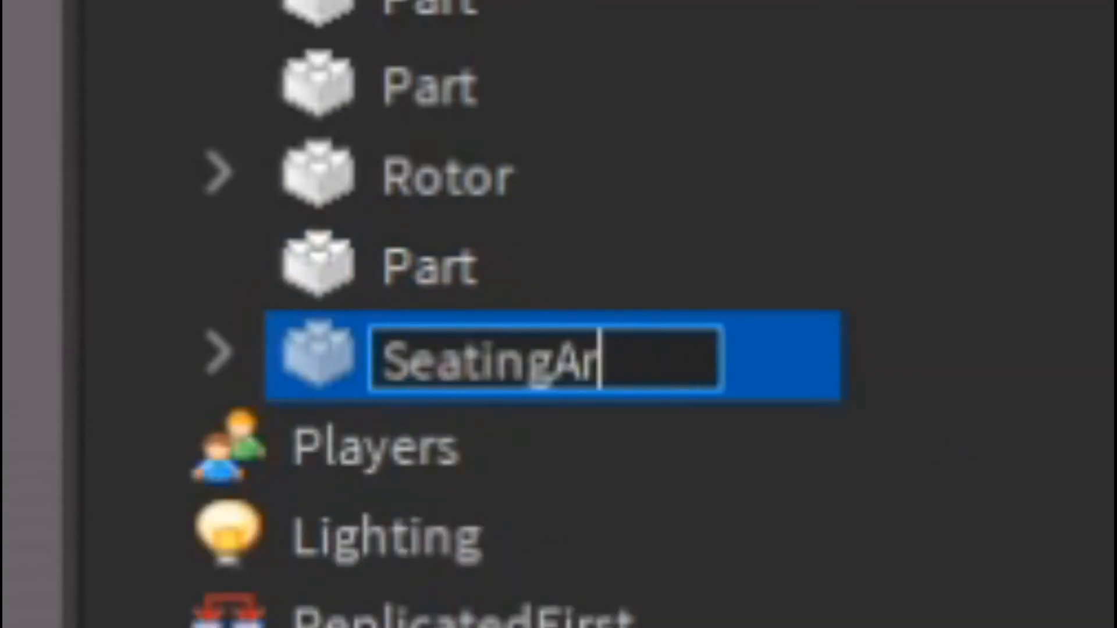
text(ea)
key(Return)
Step: Rename the barrel part listed between Rotor and SeatingArea as Turret
click(362, 233)
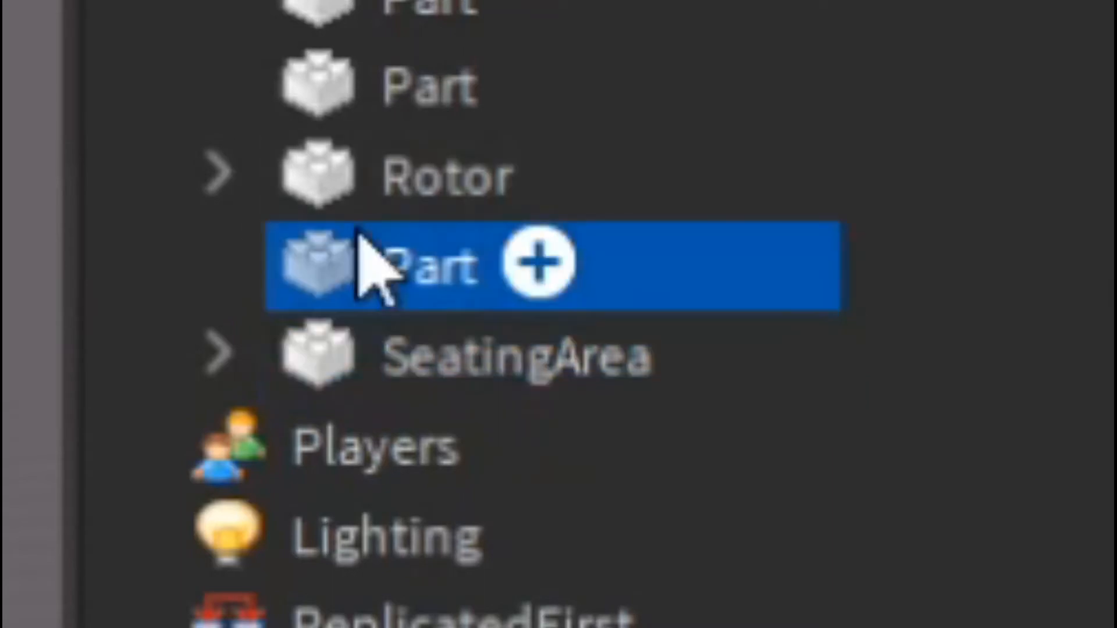
right_click(361, 233)
key(F2)
key(BackSpace)
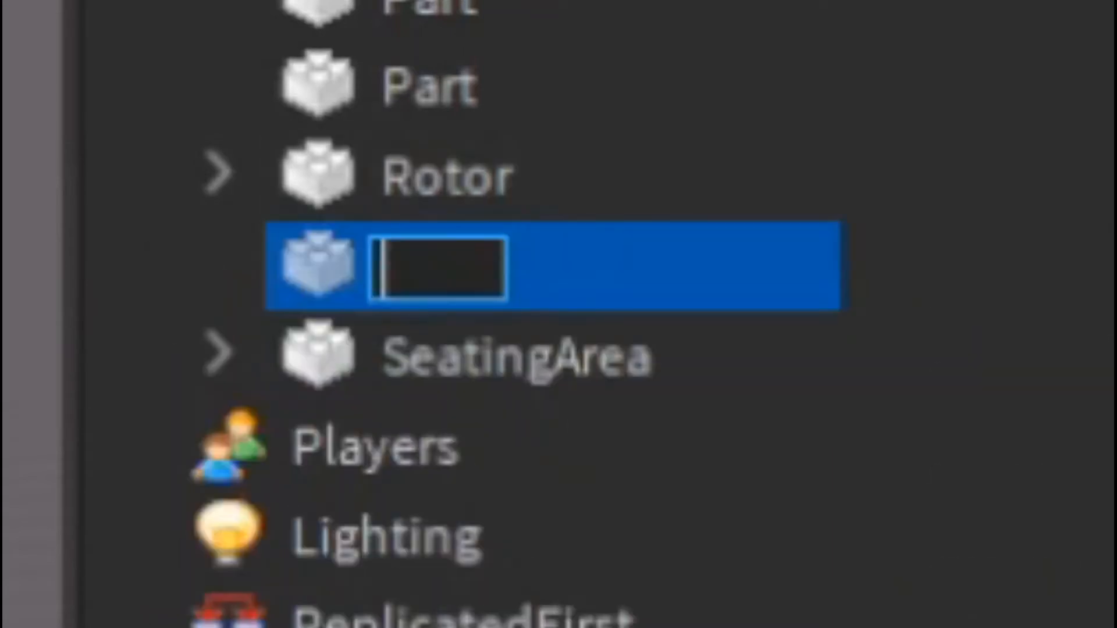
text(Turre)
text(nt)
key(BackSpace)
key(BackSpace)
text(t)
key(Return)
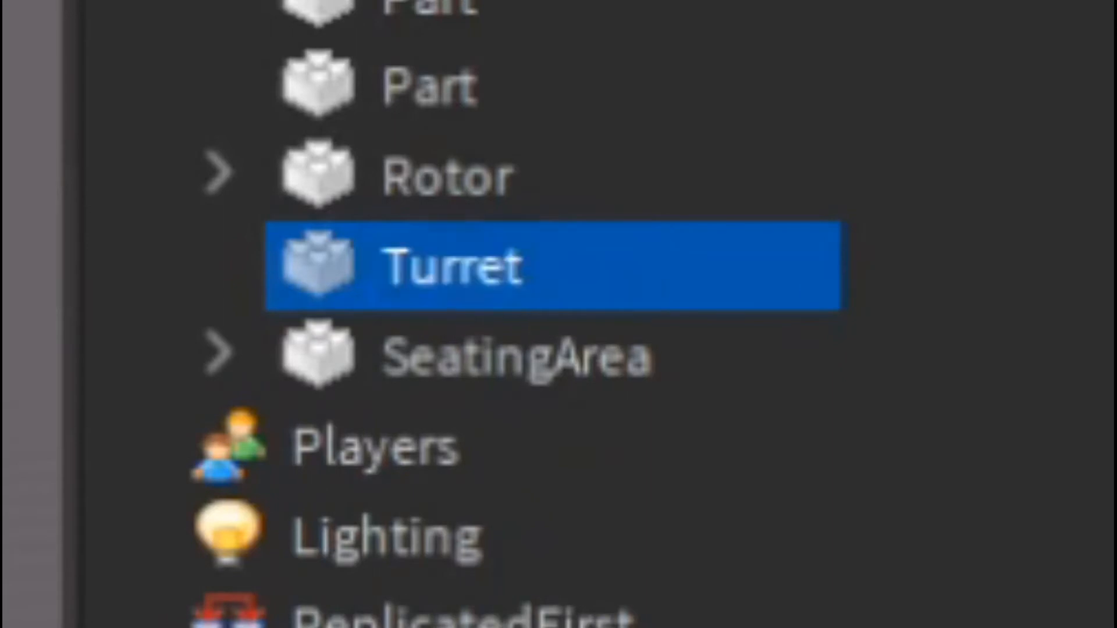
Step: Rename the central block of the turret as Base
click(434, 177)
click(383, 86)
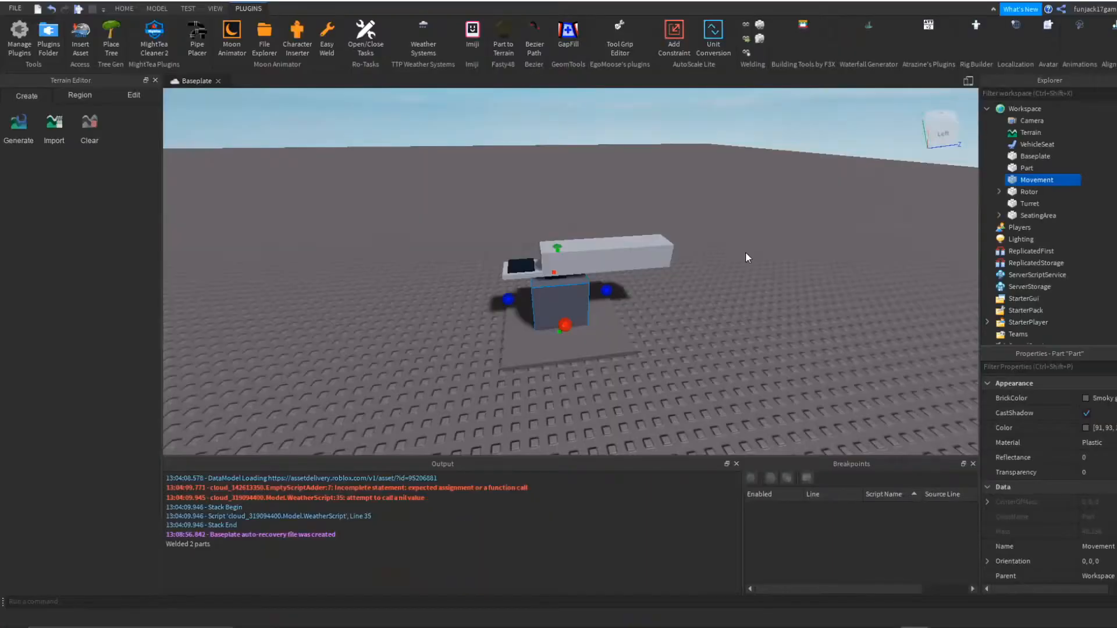
click(743, 255)
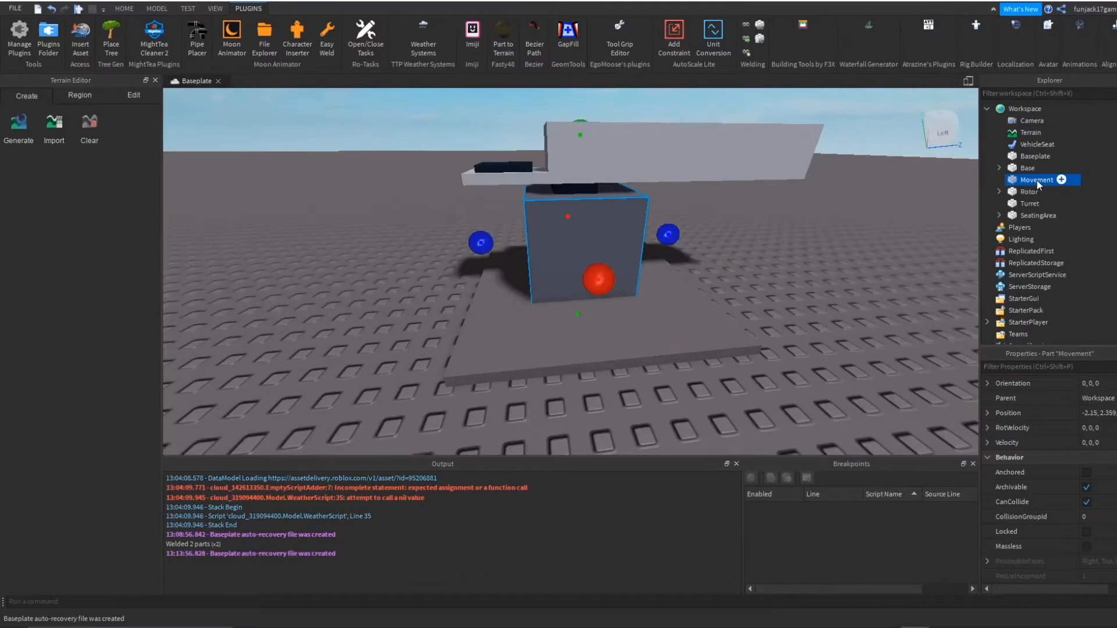
right_click(1037, 180)
click(1028, 238)
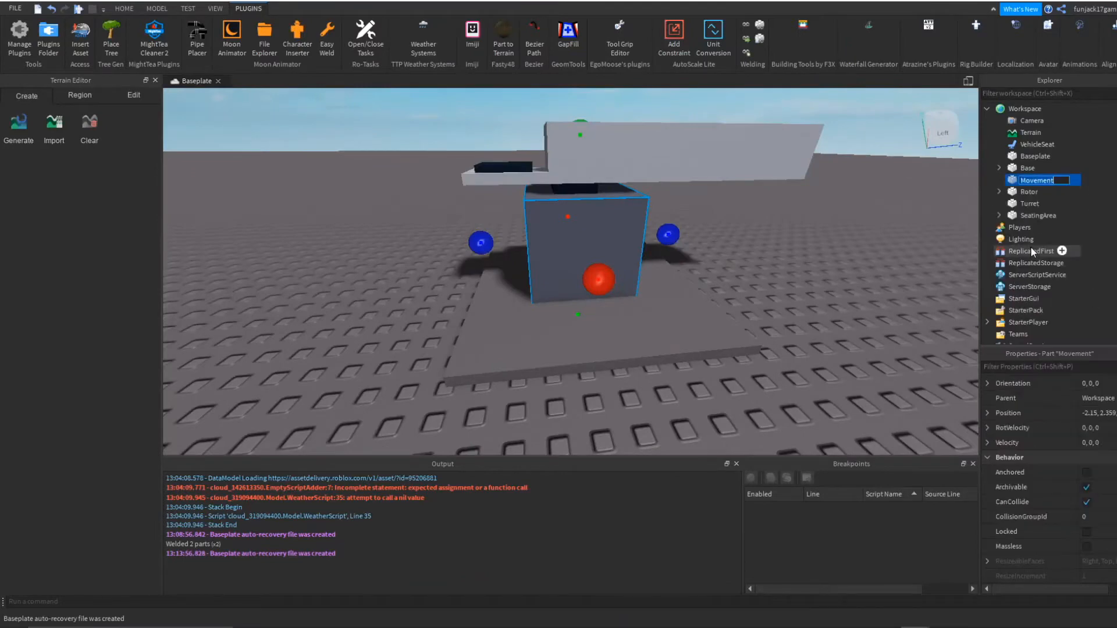
key(BackSpace)
text(Base)
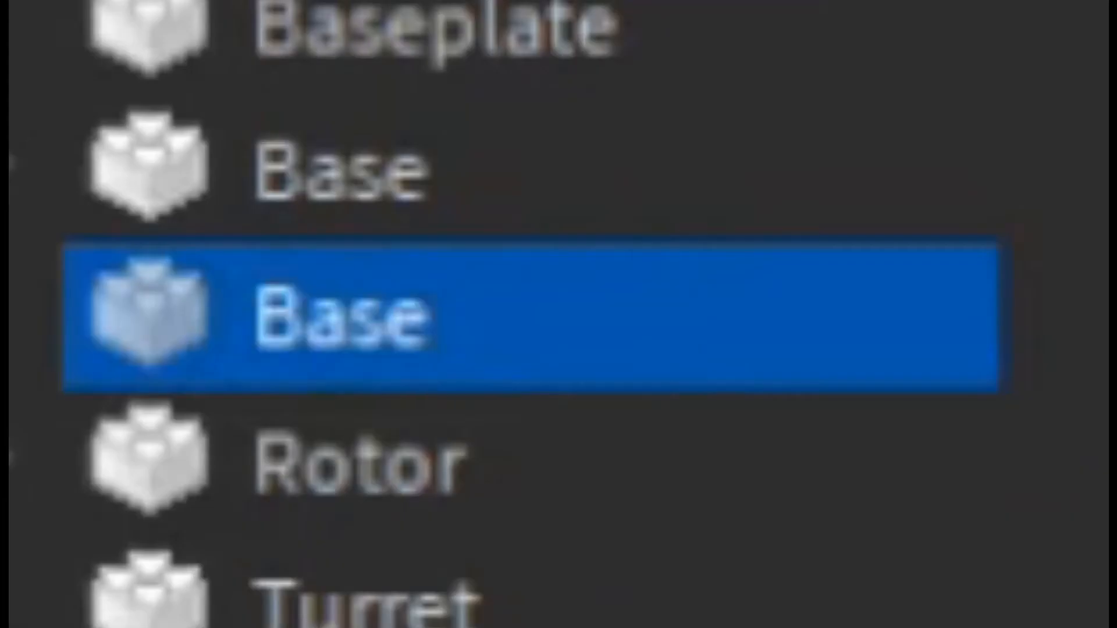
key(Return)
Step: Rename the flat plate beneath the central block as Movement
right_click(289, 169)
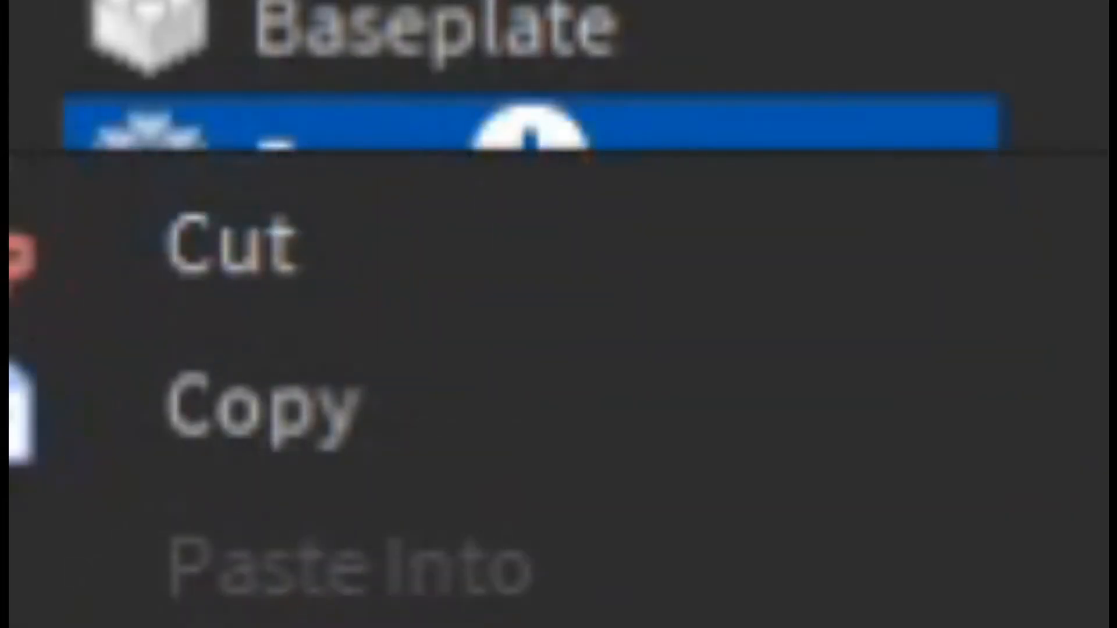
key(F2)
key(BackSpace)
text(Movement)
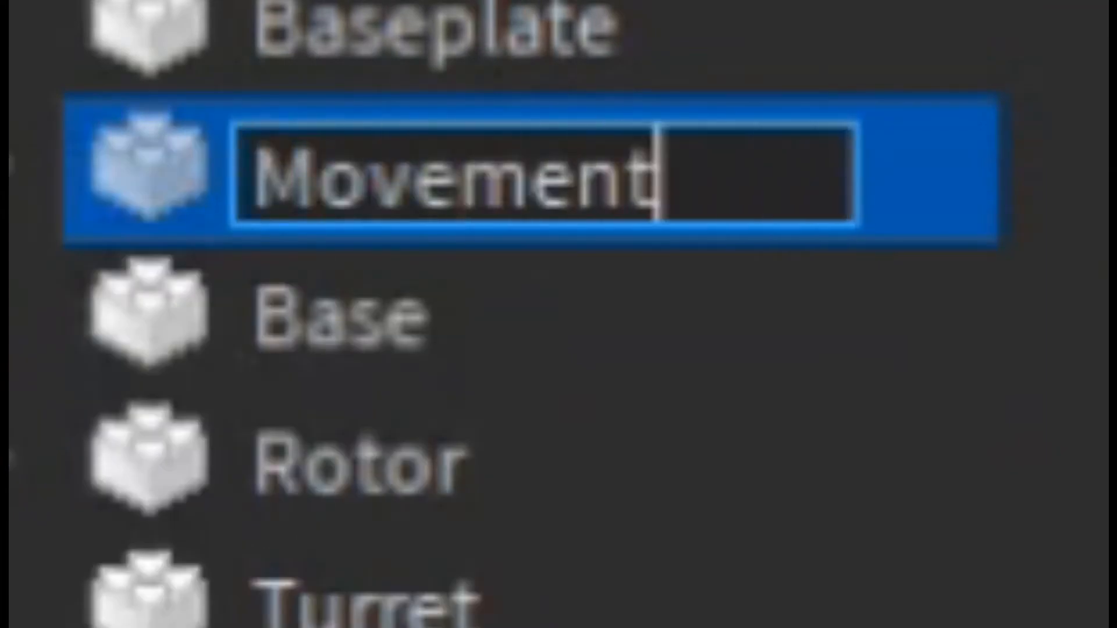
key(Return)
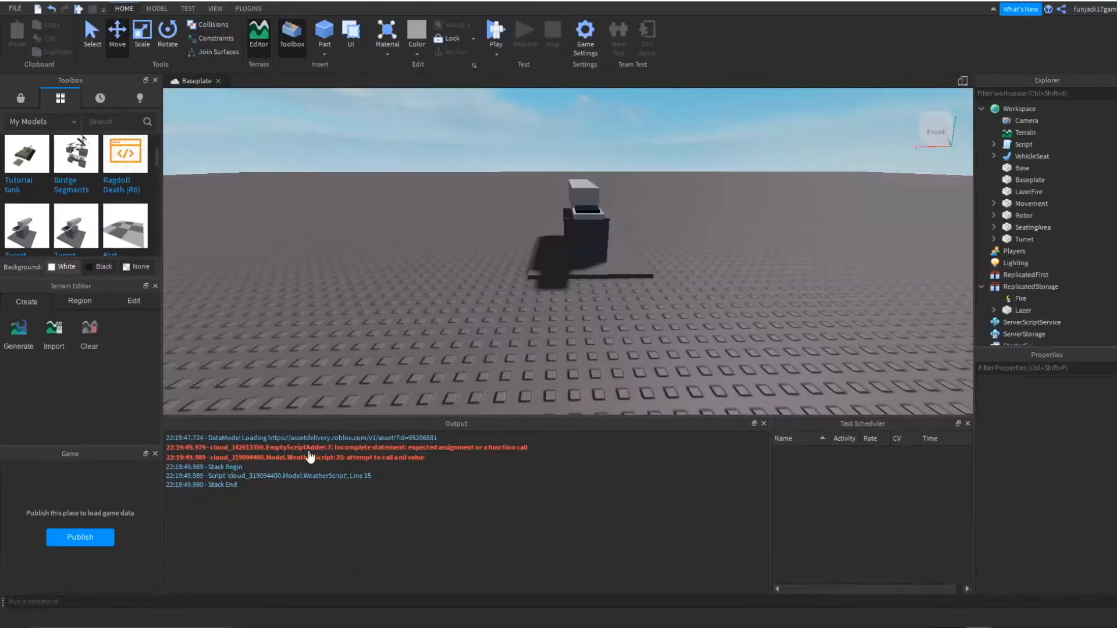
Step: Examine the Movement plate and its weld, compare the anchoring of Movement and Base, and inspect the Rotor up close
right_drag(487, 286, 492, 287)
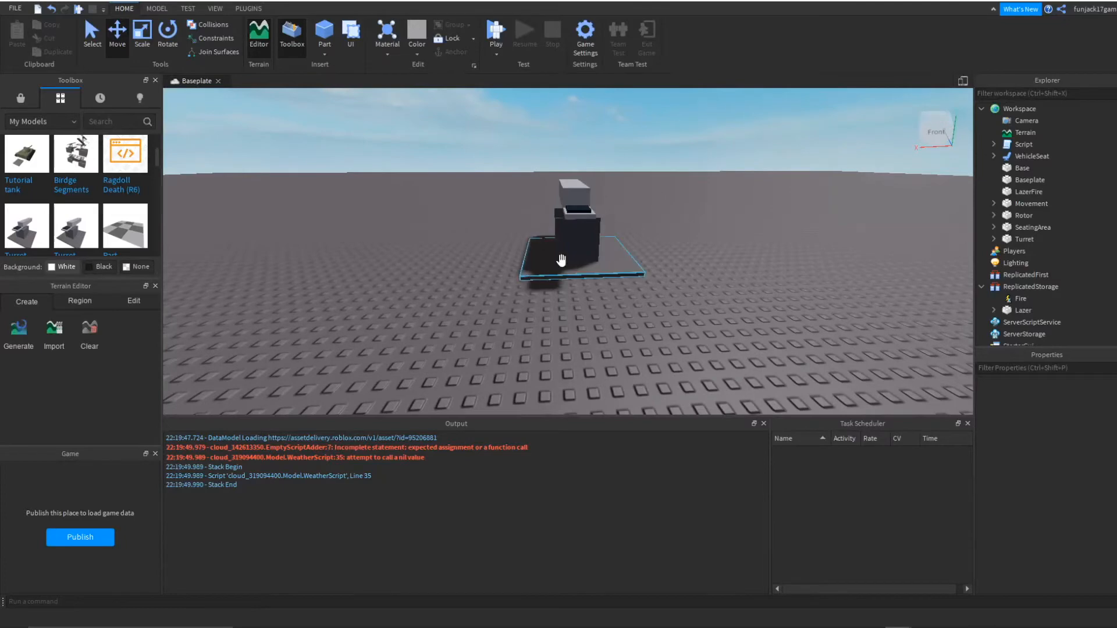
click(647, 275)
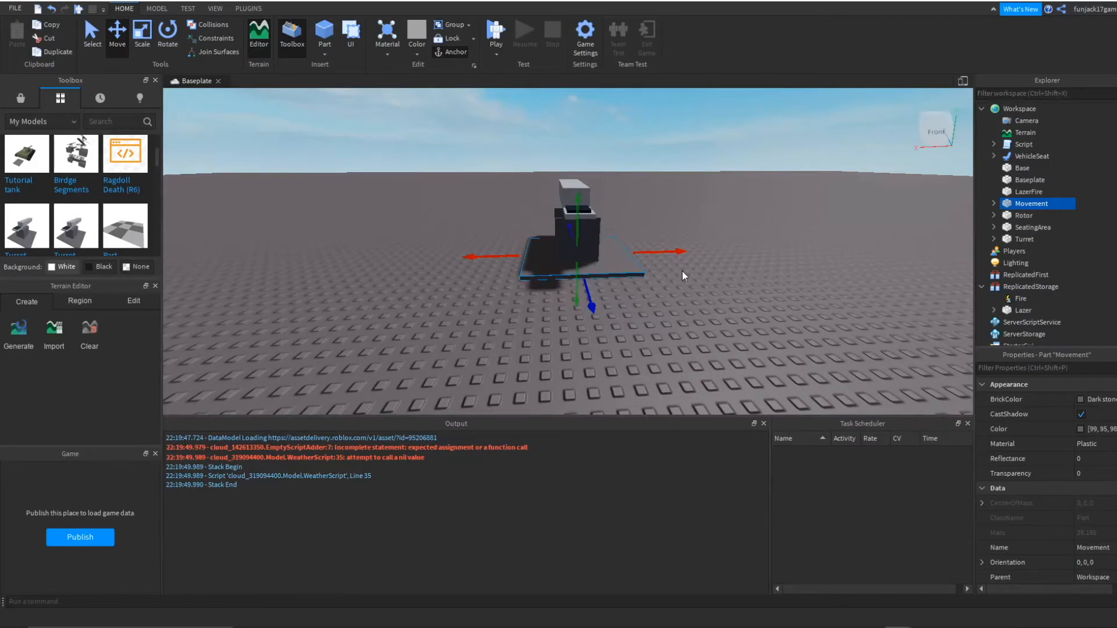
click(993, 203)
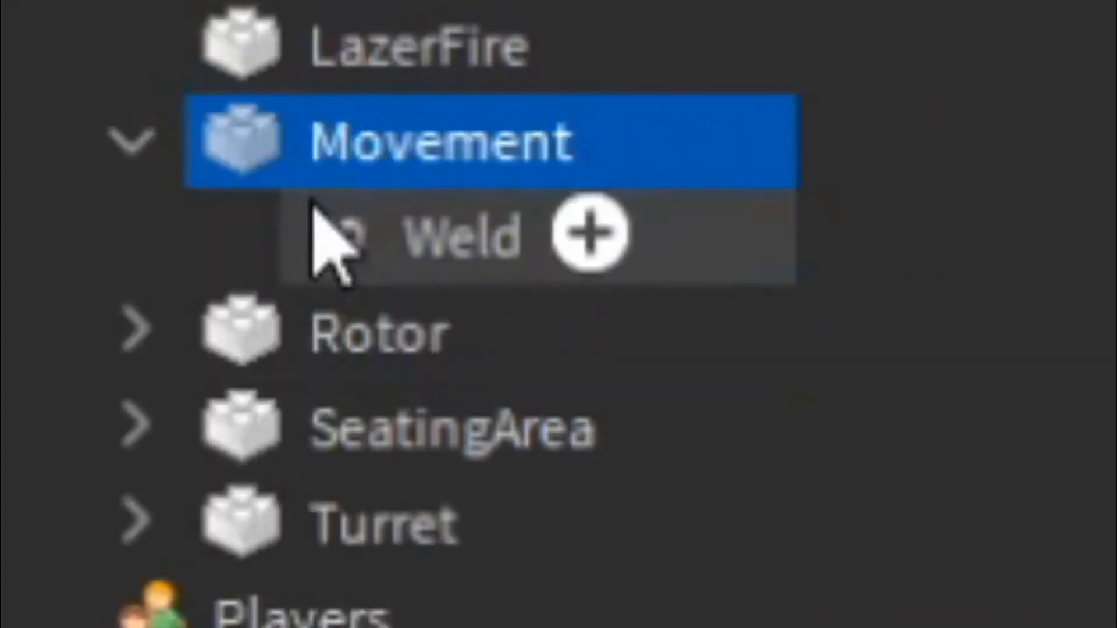
click(1017, 213)
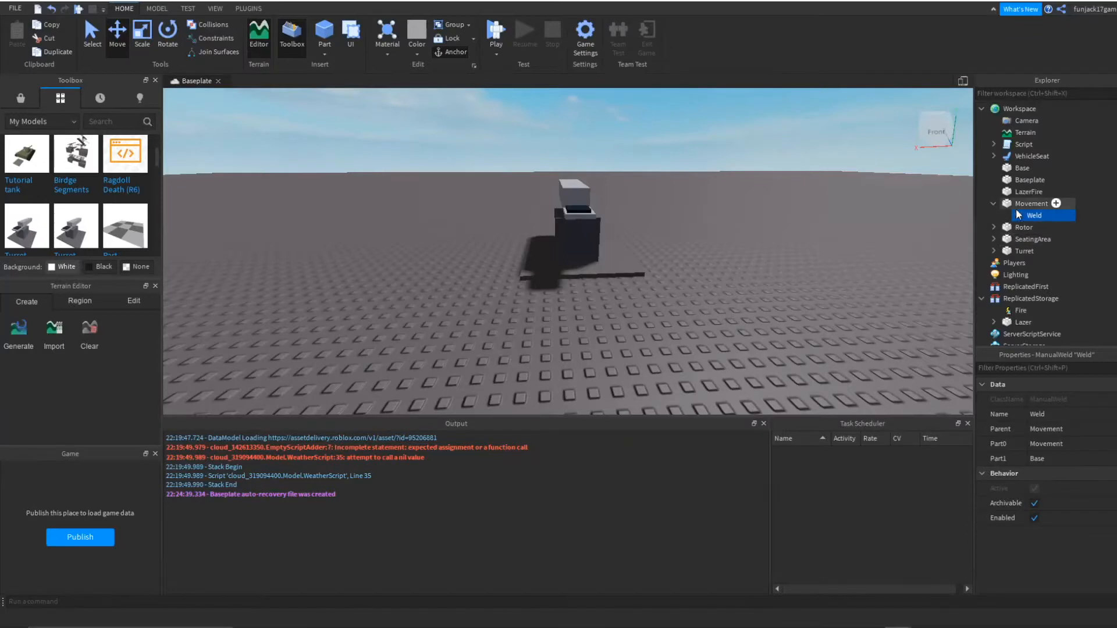
click(575, 231)
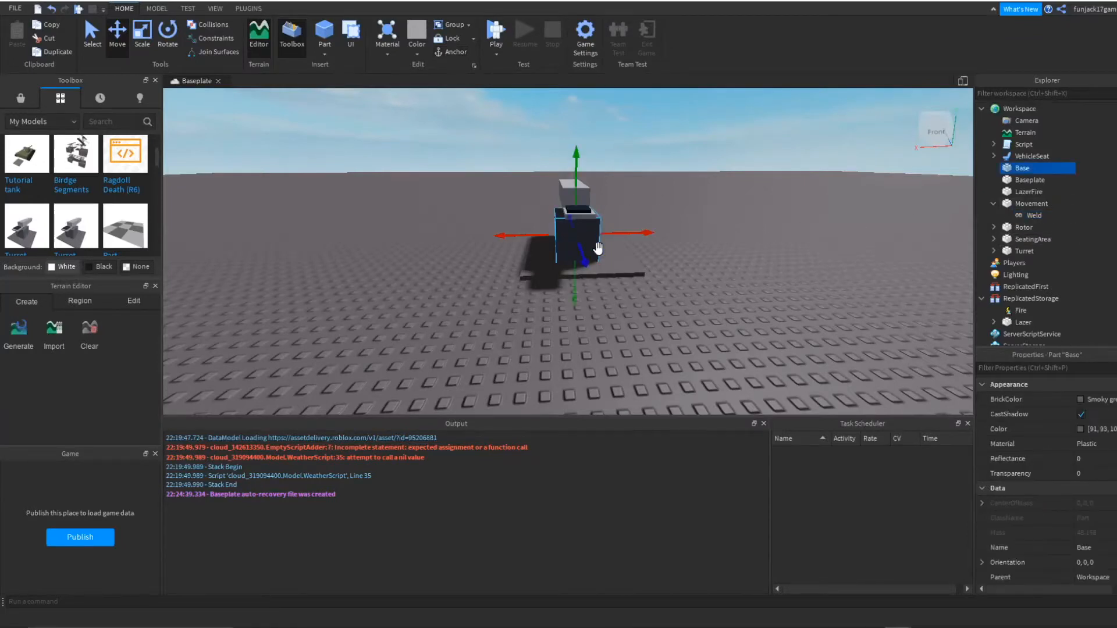
right_drag(498, 216, 545, 252)
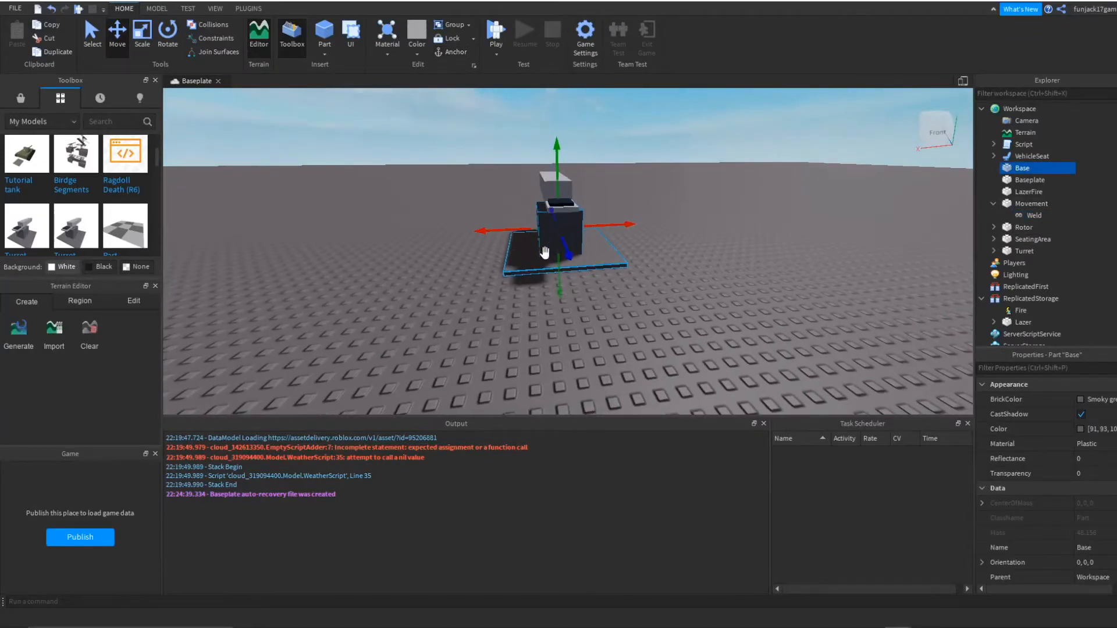
scroll(1045, 483, down, 5)
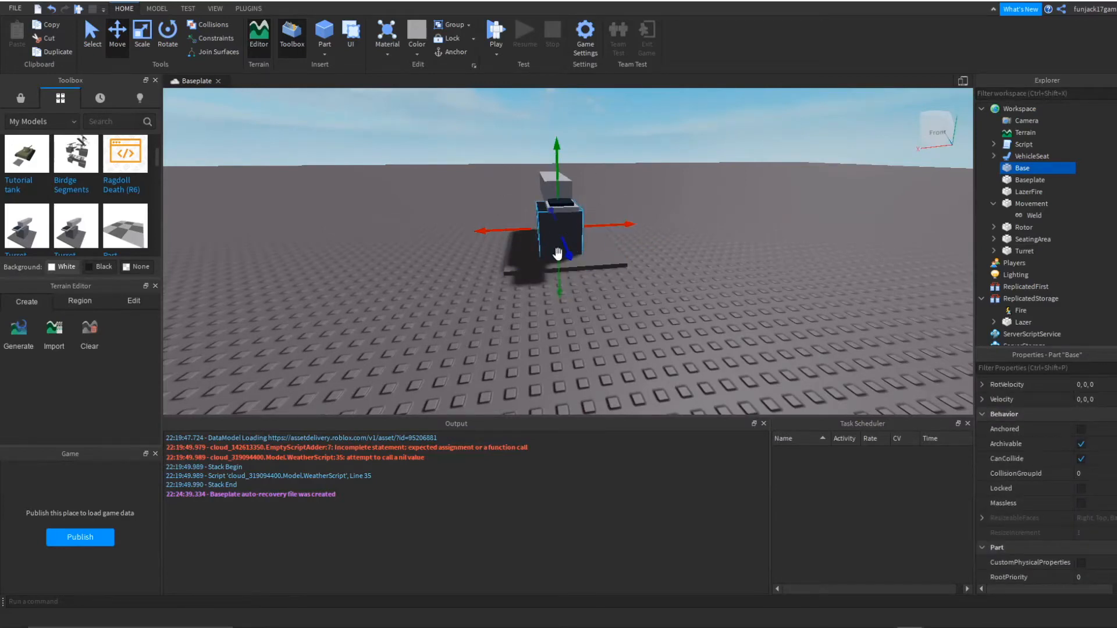
click(616, 265)
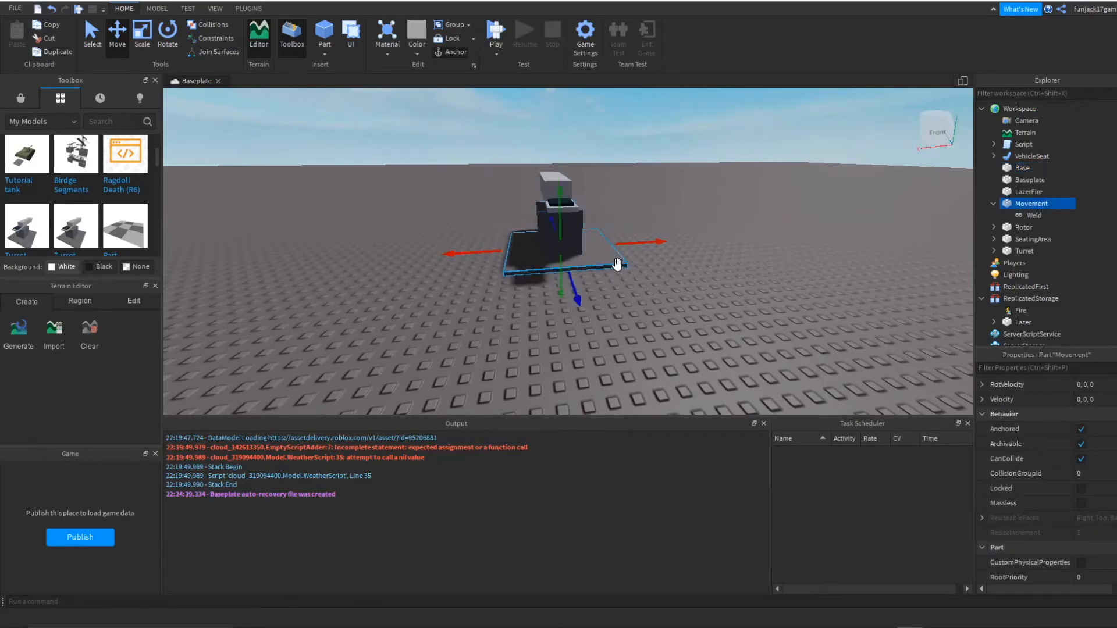
click(573, 232)
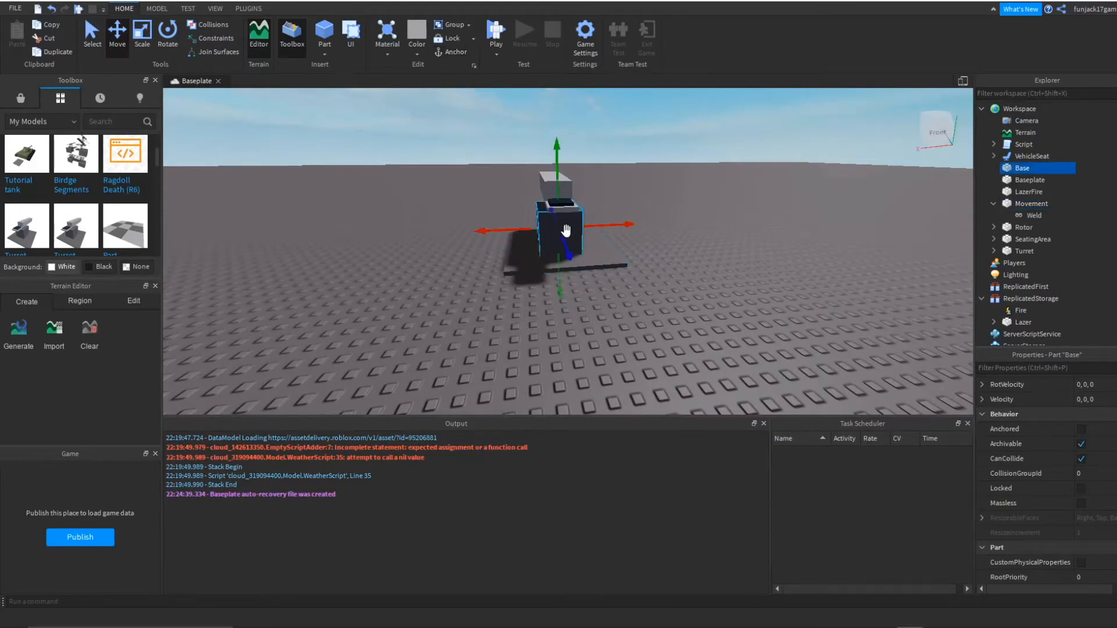
click(1023, 228)
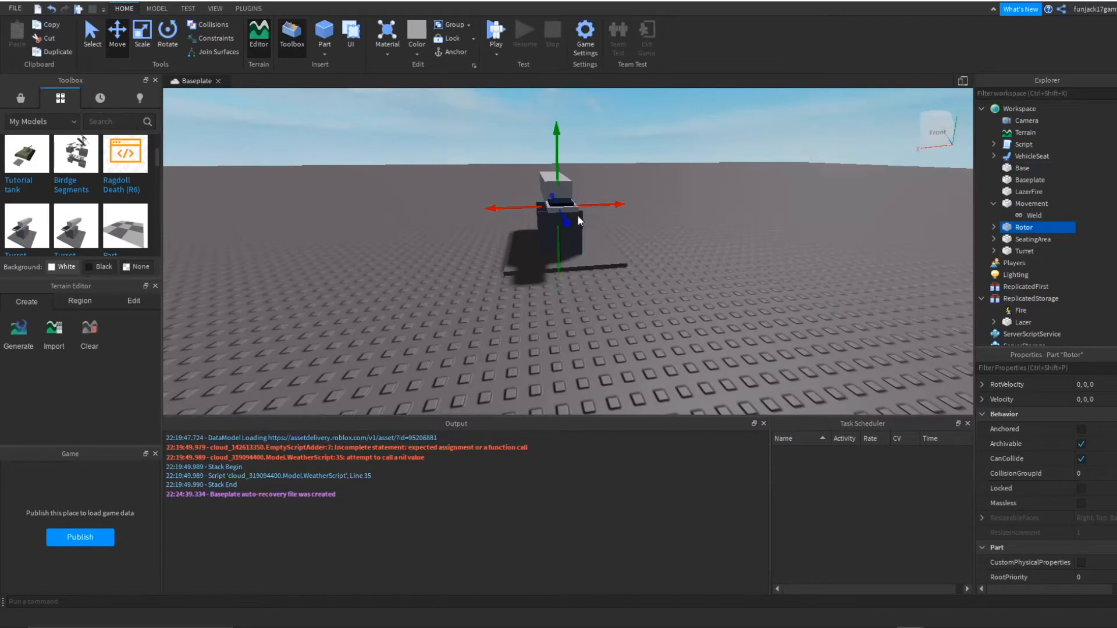
scroll(615, 254, up, 10)
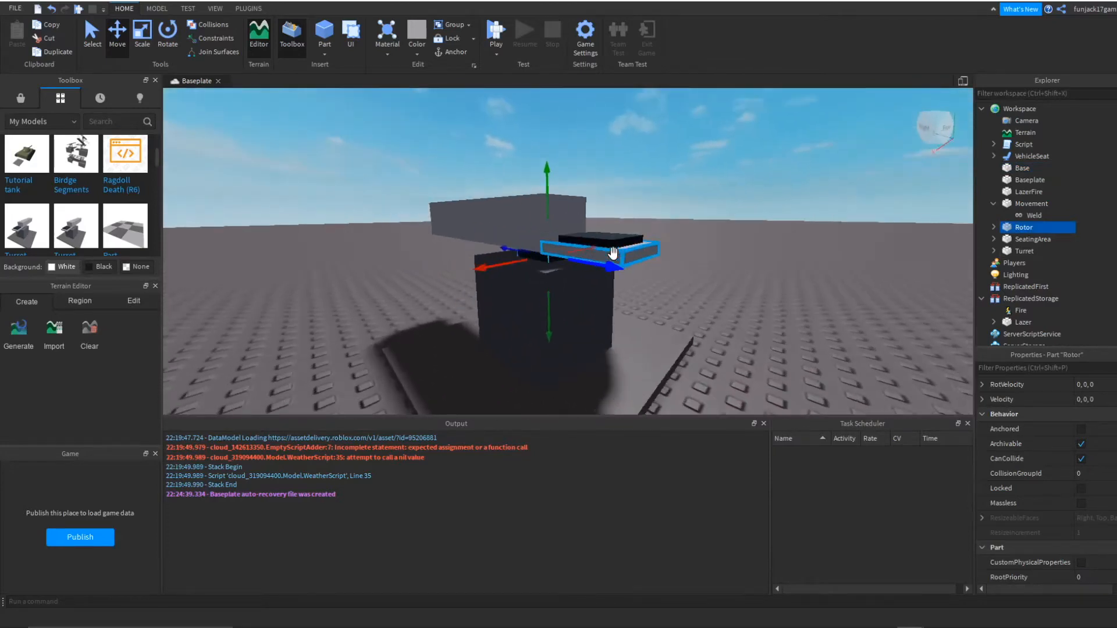
Step: Examine which parts are joined by the welds inside Rotor and SeatingArea
click(993, 227)
click(1035, 240)
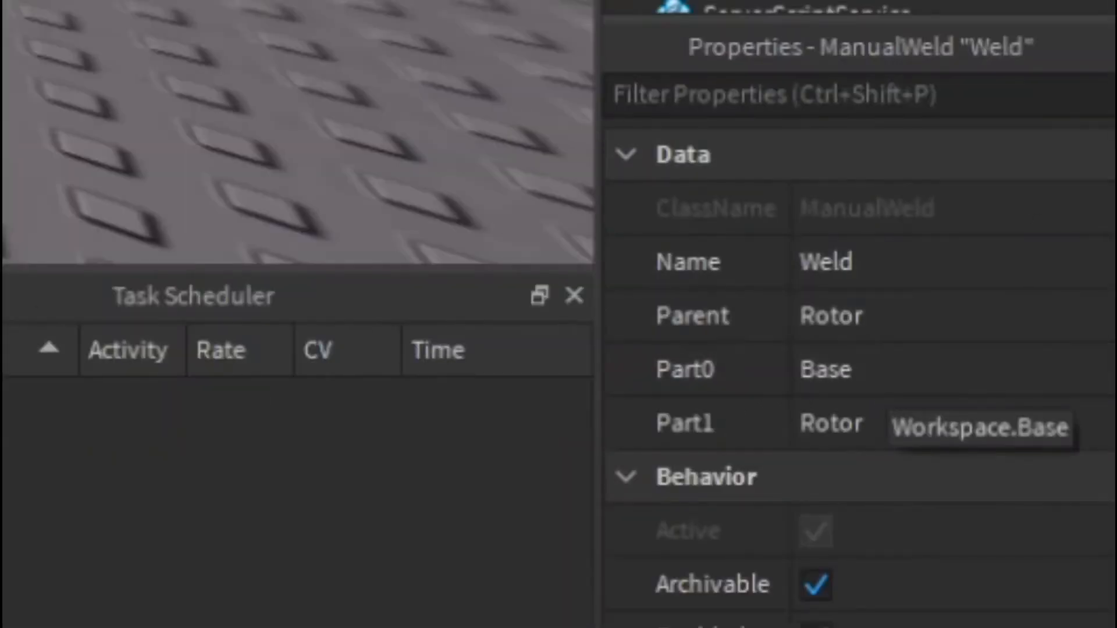
right_drag(297, 133, 310, 159)
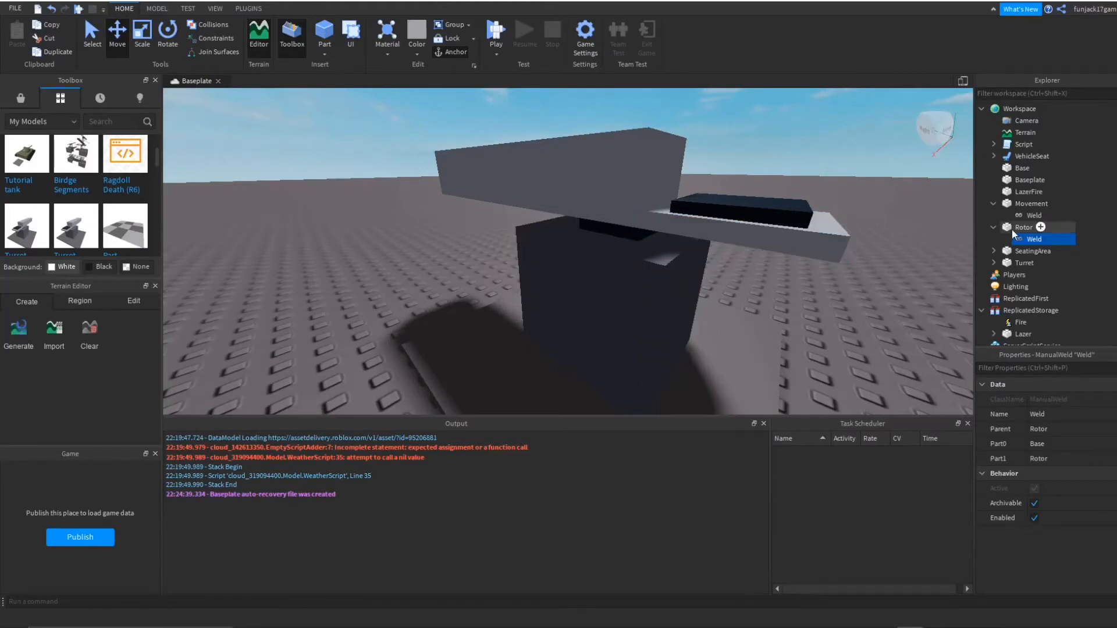
click(1010, 252)
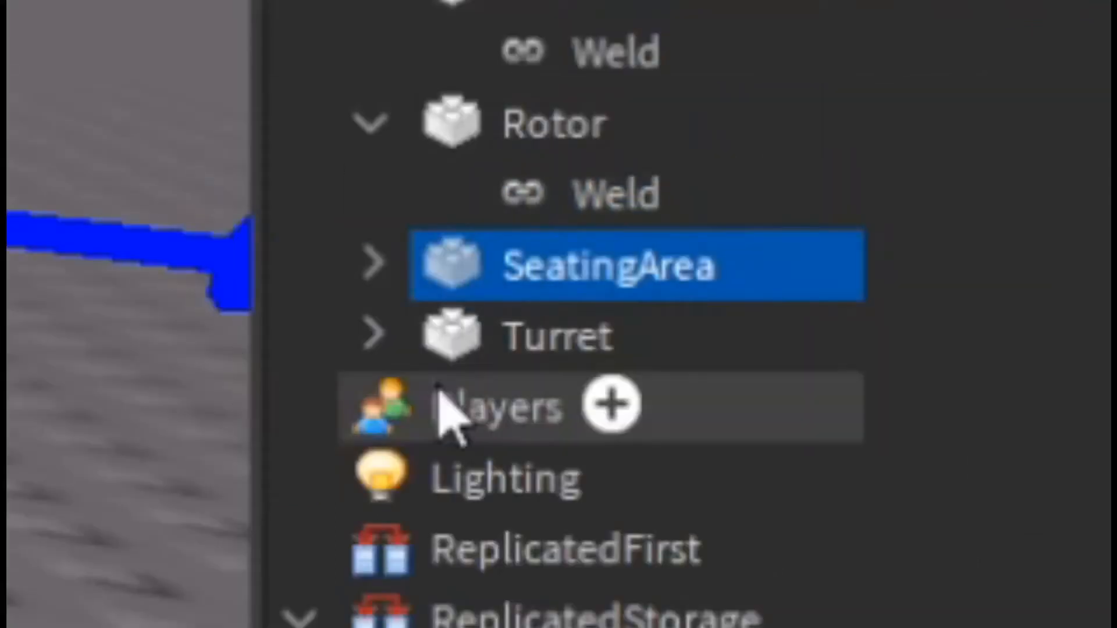
click(374, 264)
click(694, 348)
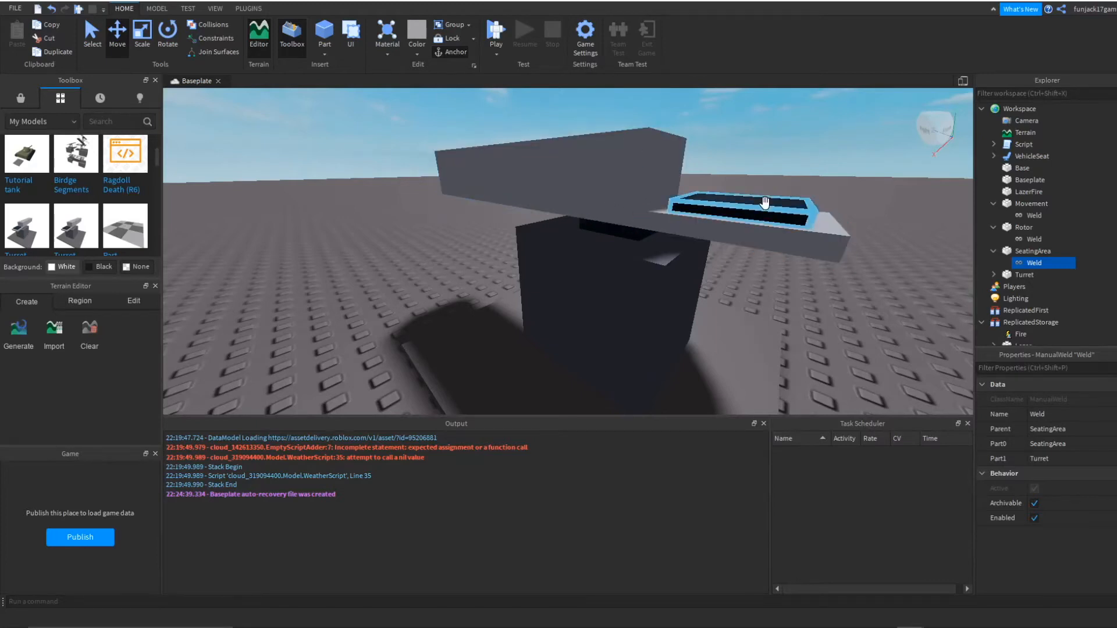
Step: Examine which parts are joined by the VehicleSeat weld and by both welds inside Turret
click(742, 208)
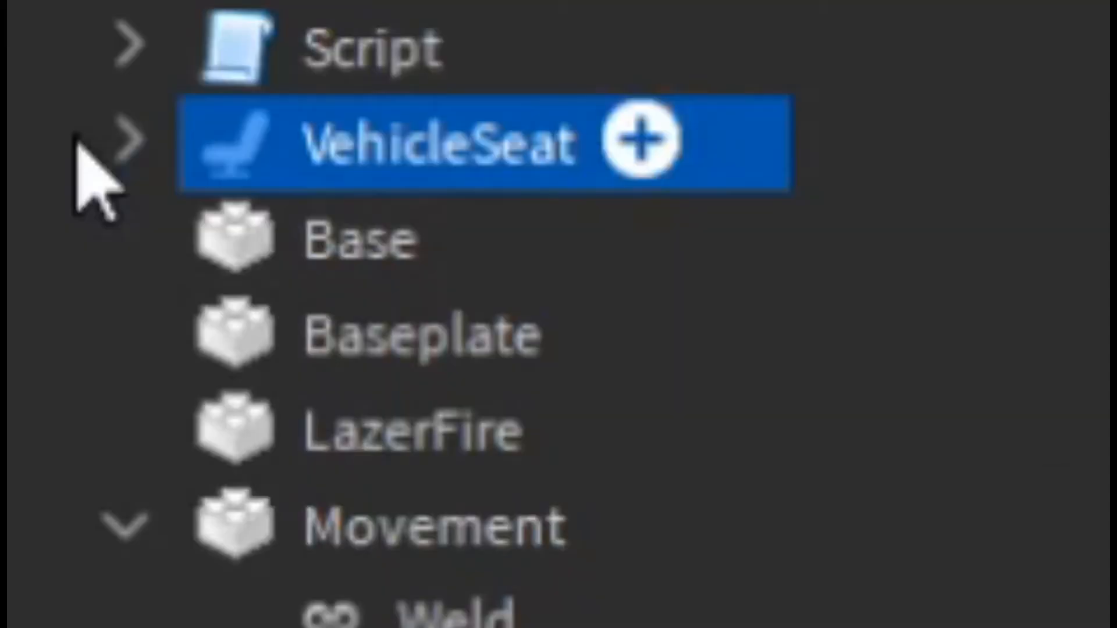
click(993, 156)
click(1040, 169)
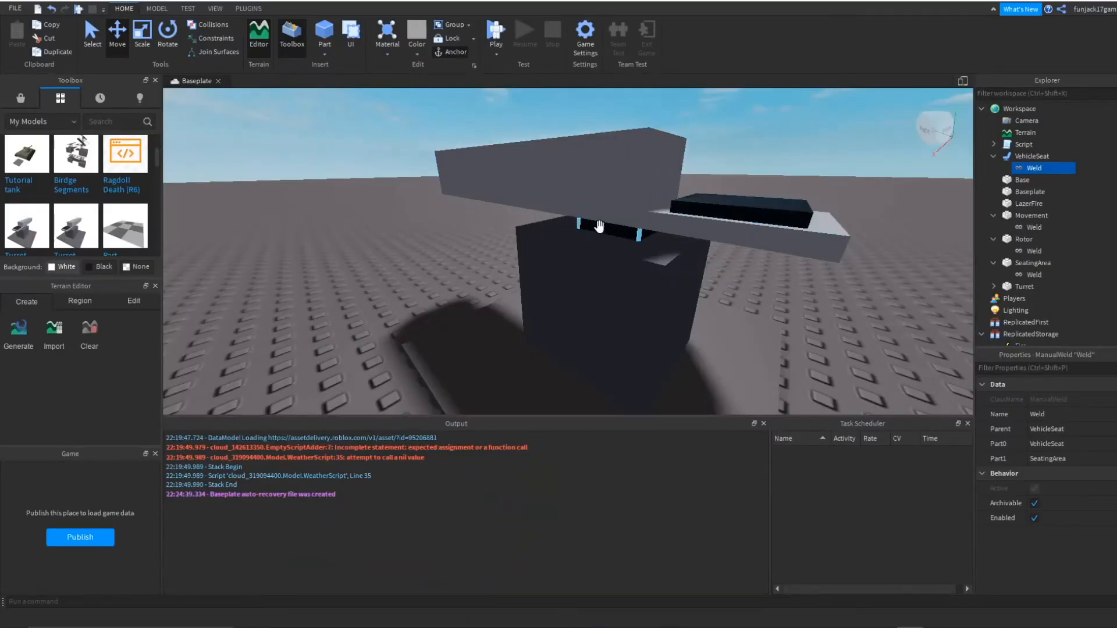
click(611, 180)
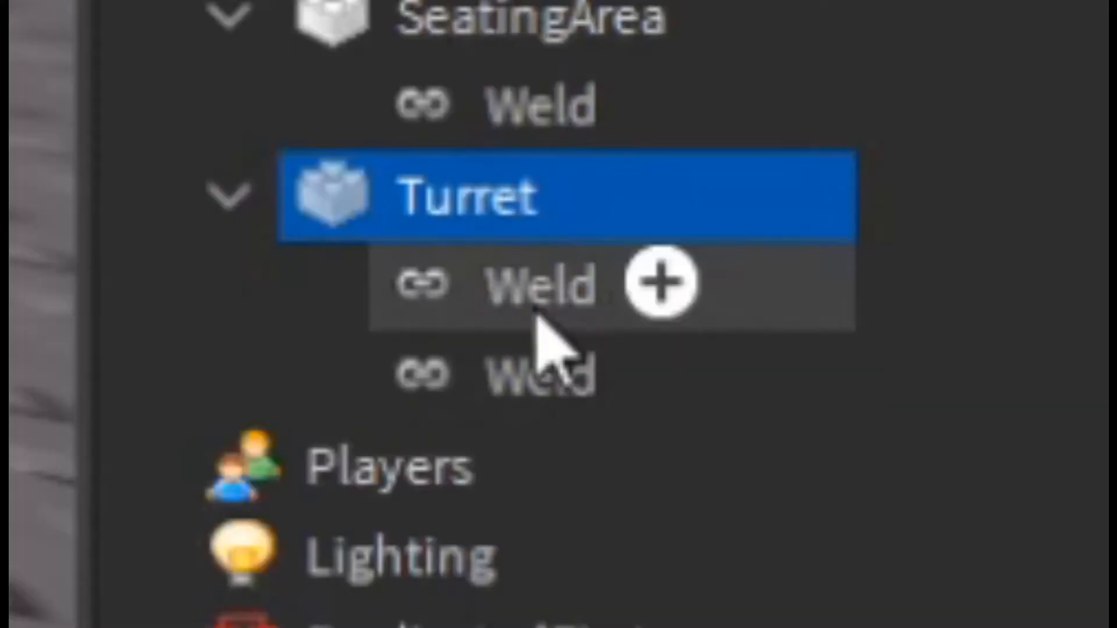
click(1034, 301)
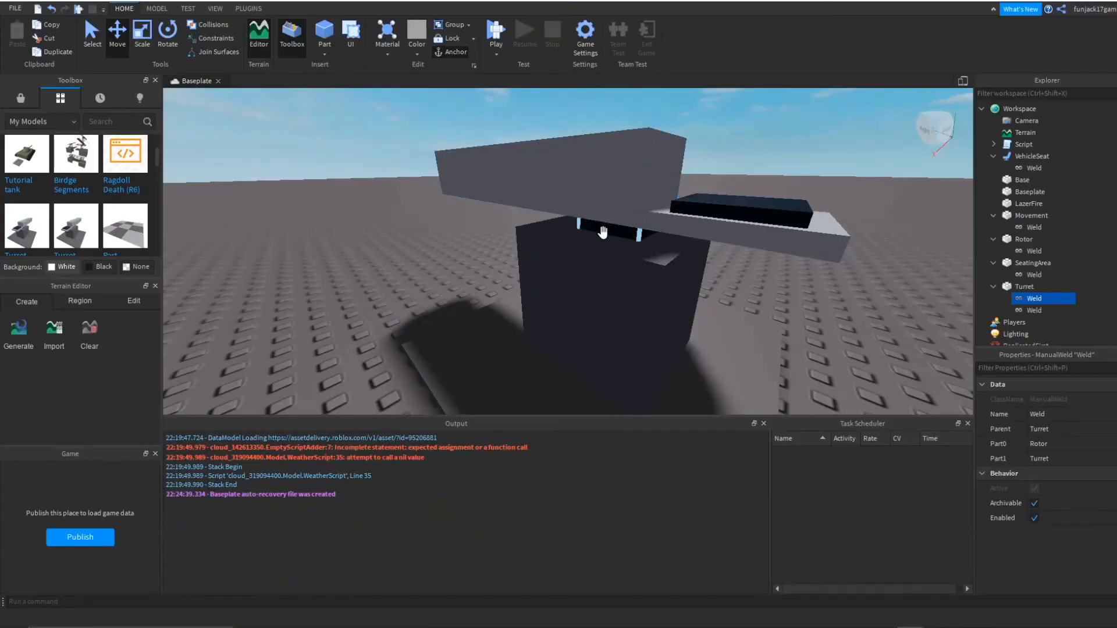
click(1035, 311)
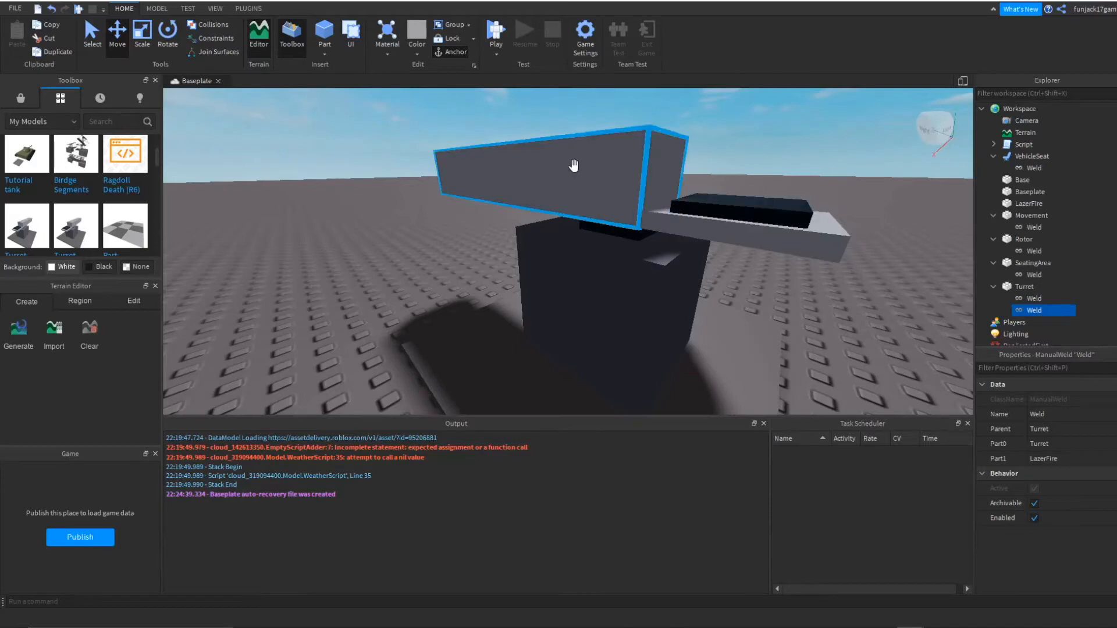
Step: Select the LazerFire part at the front end of the turret barrel and inspect its placement from several angles
scroll(585, 163, up, 5)
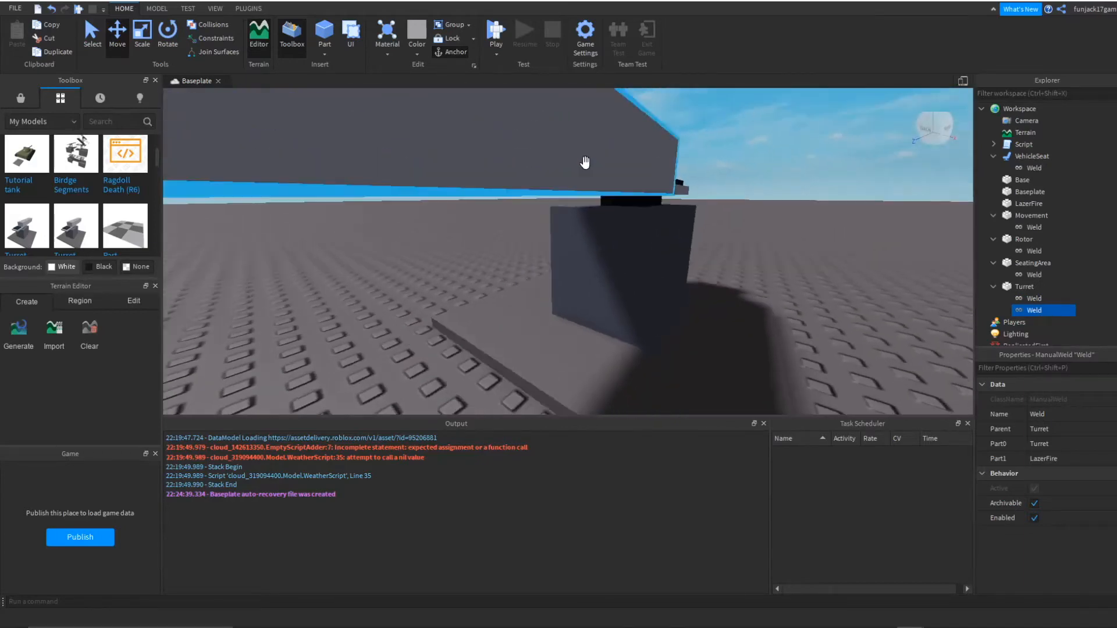
scroll(586, 162, down, 3)
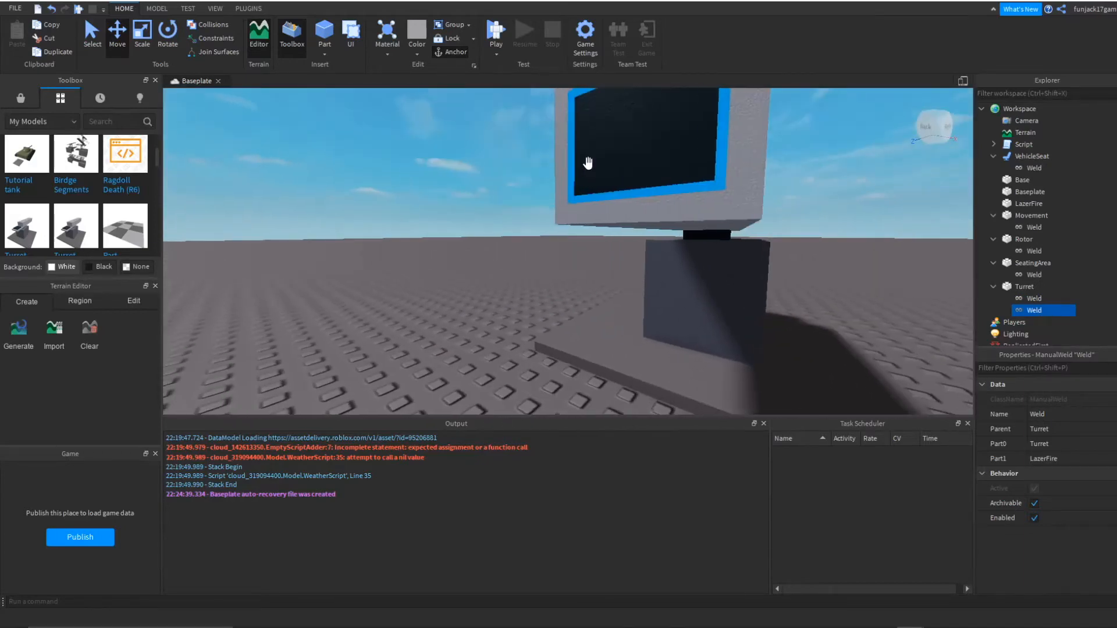
click(587, 163)
scroll(630, 230, down, 3)
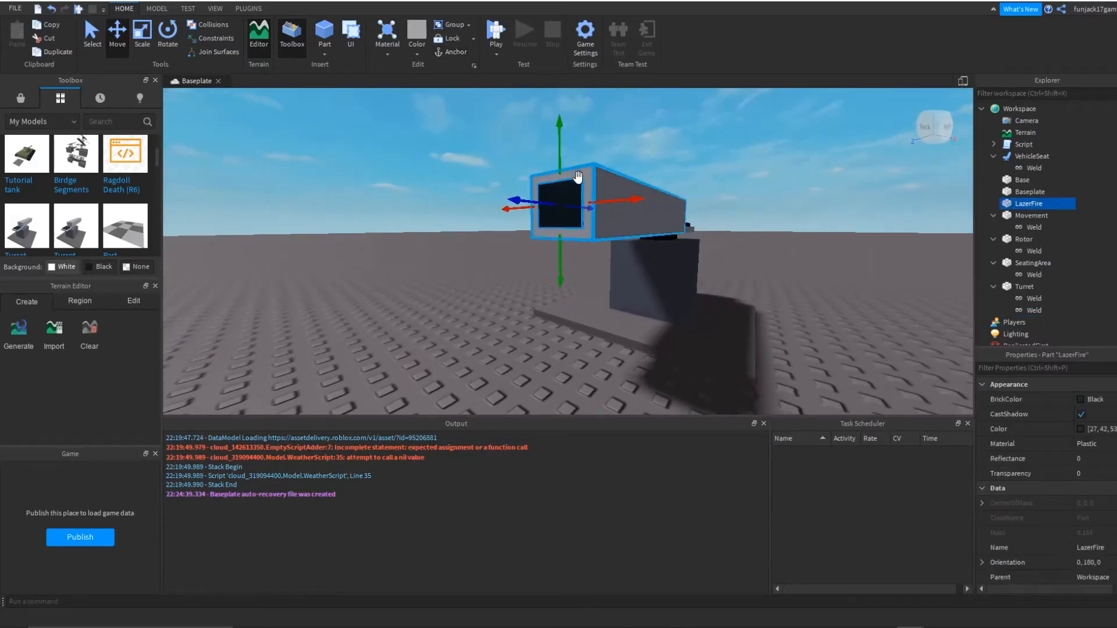
right_drag(639, 152, 647, 160)
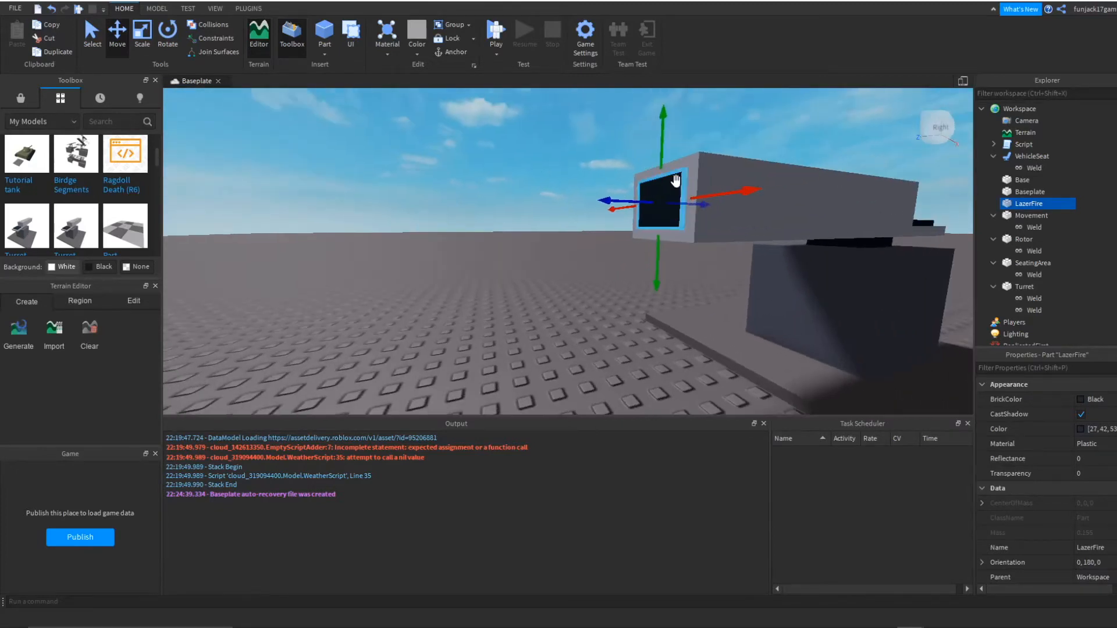